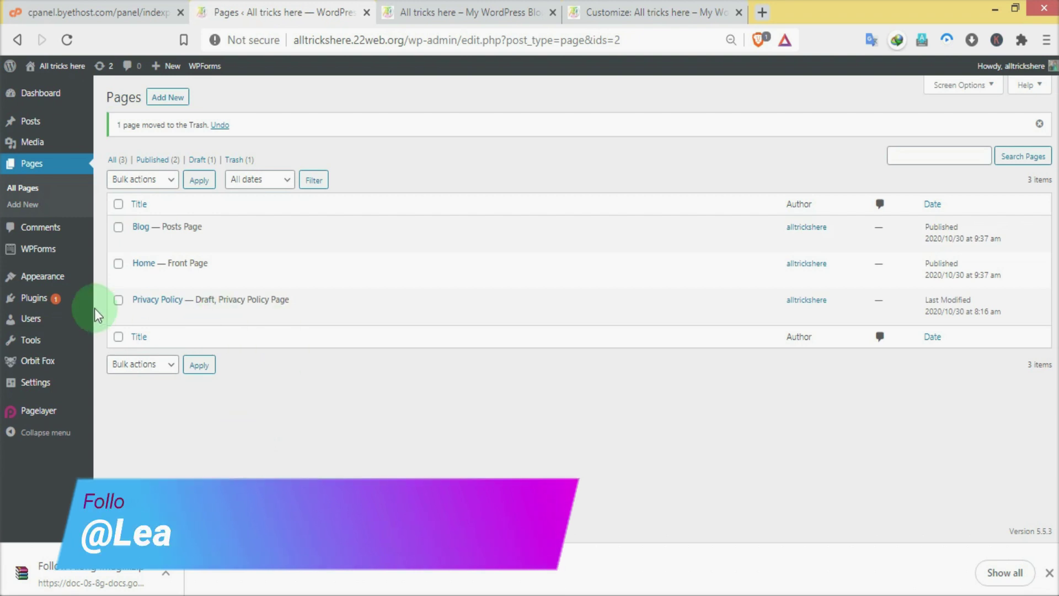
Permanently delete the trashed Sample Page and return to the list of all pages.
mouse_move(165, 301)
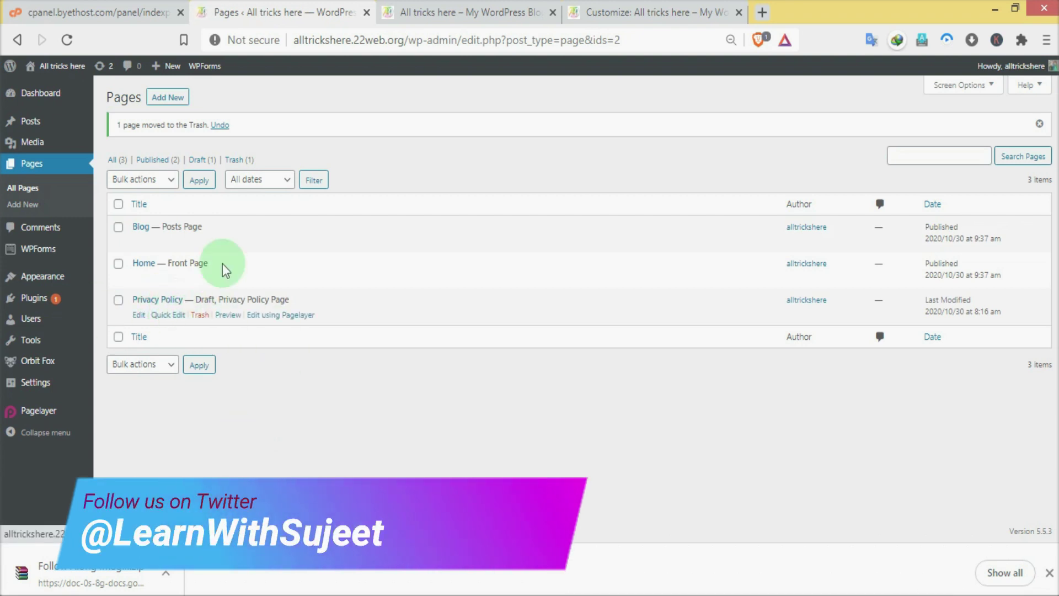
left_click(248, 160)
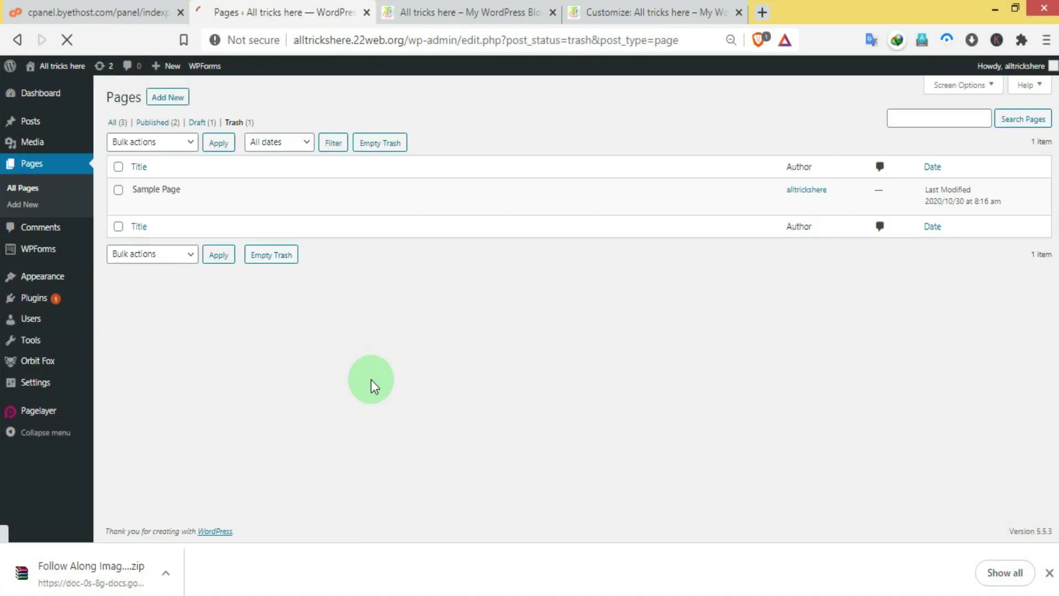
mouse_move(177, 212)
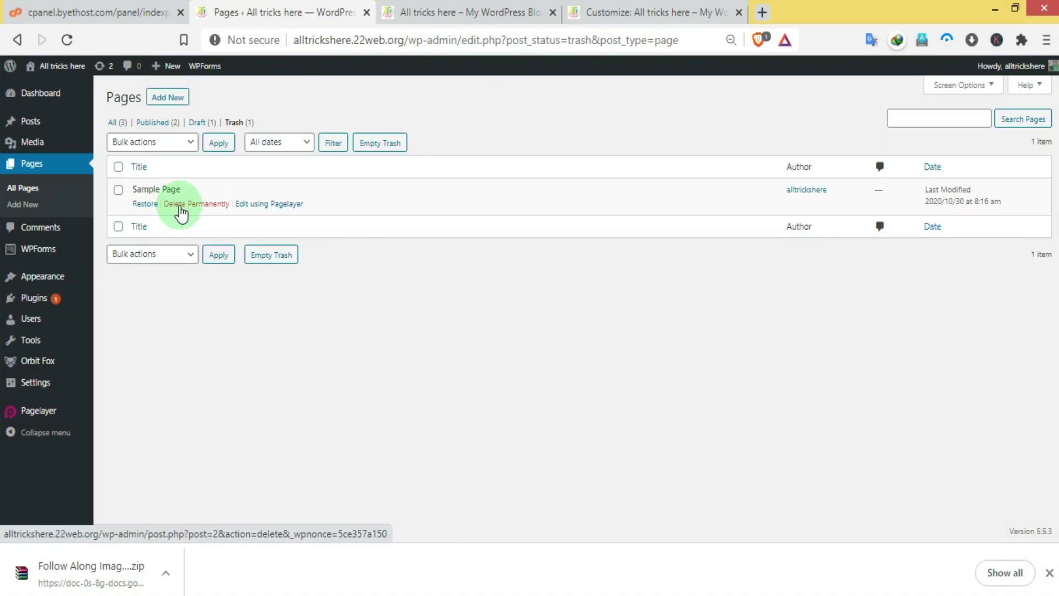
left_click(181, 205)
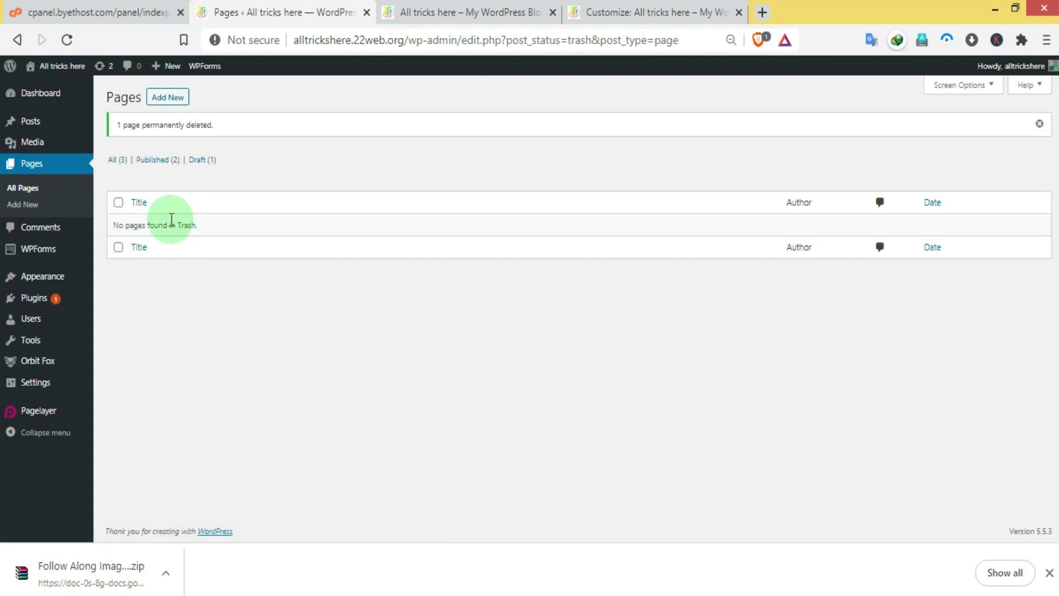
left_click(118, 161)
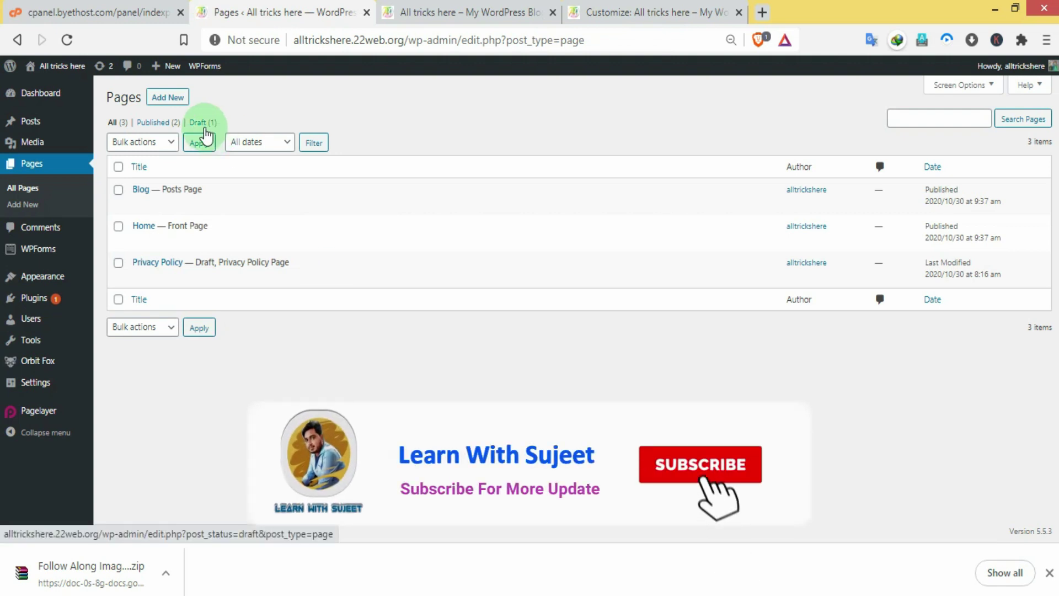
Create a new page titled "Software" and mark it as pending review.
left_click(171, 99)
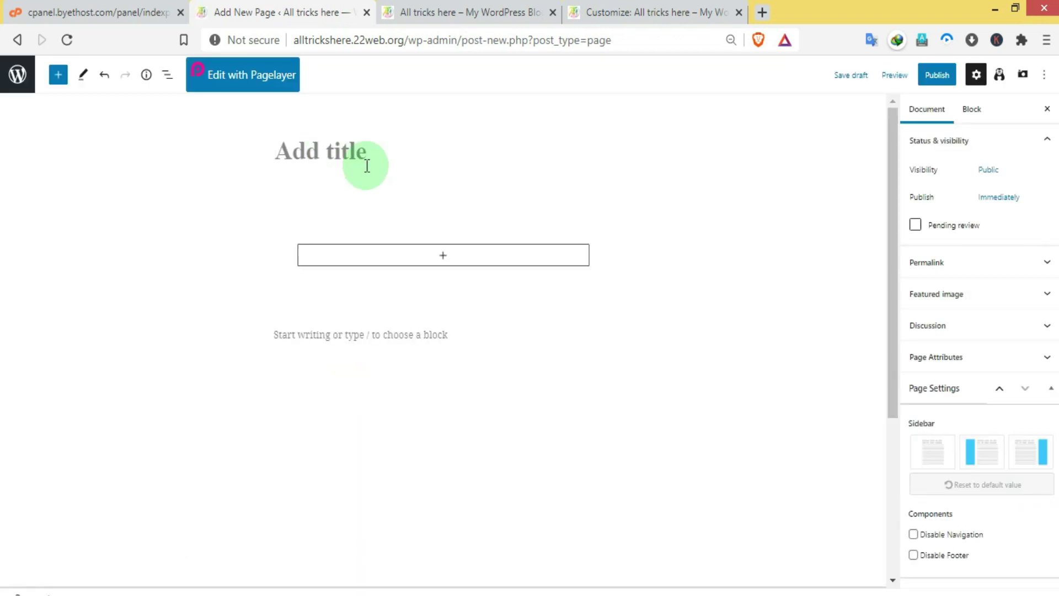
left_click(322, 162)
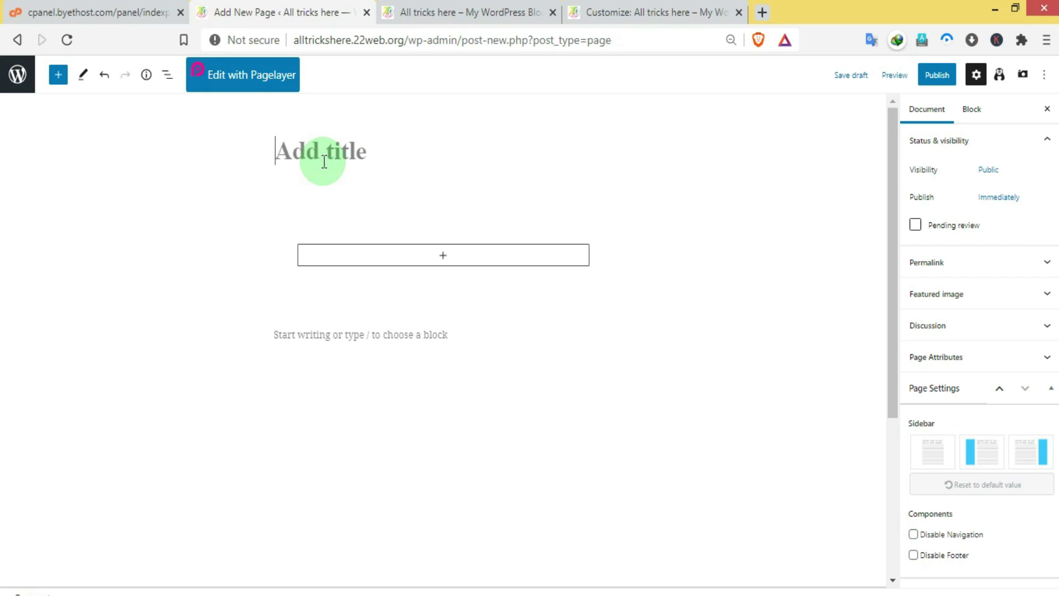
type("Software")
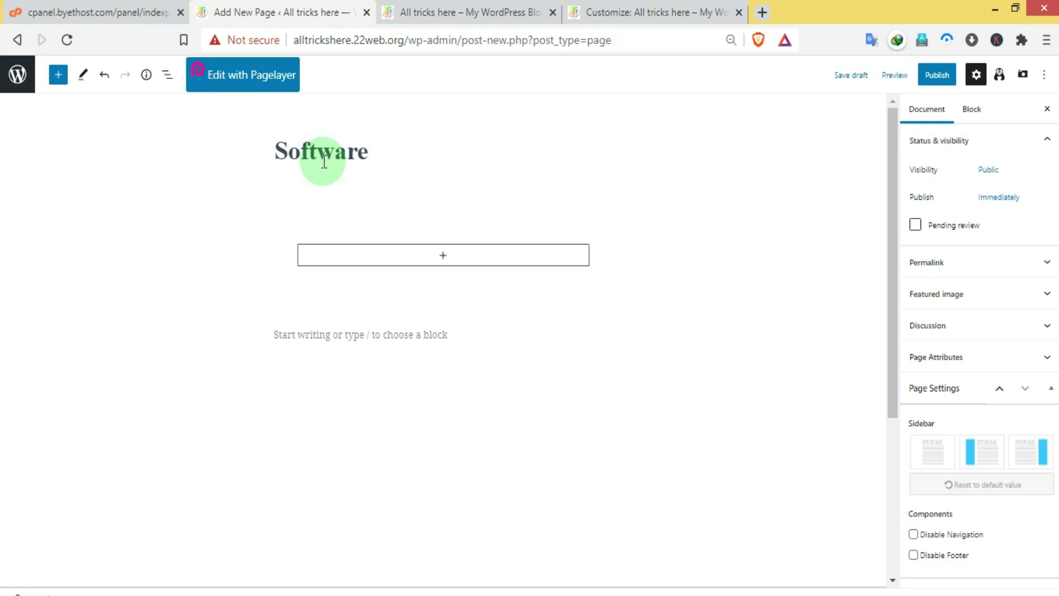
left_click(915, 225)
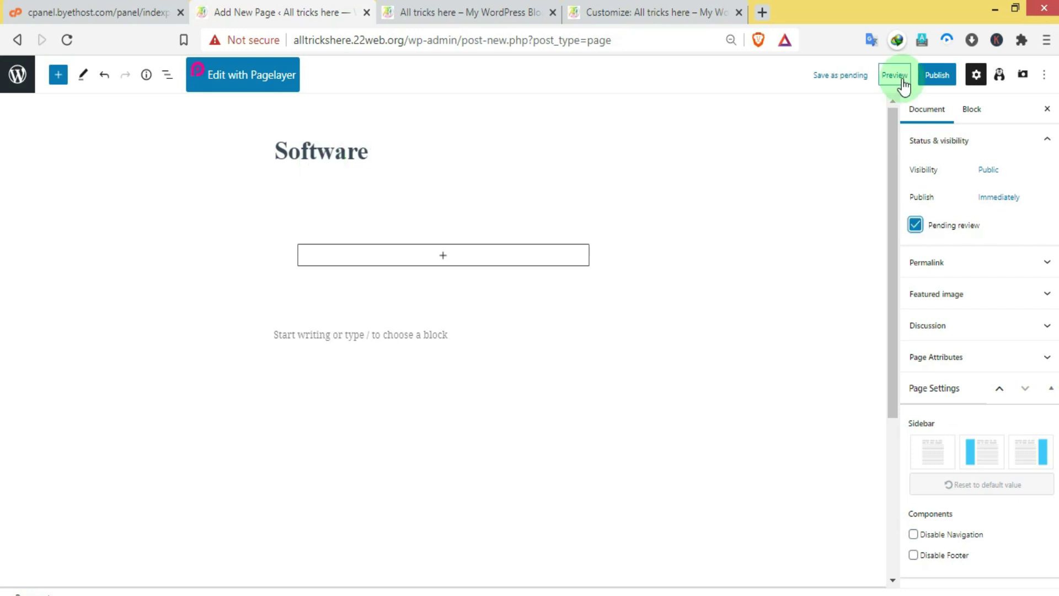
Preview the Software page in a new tab, check its header title, and return to the page editor.
left_click(894, 76)
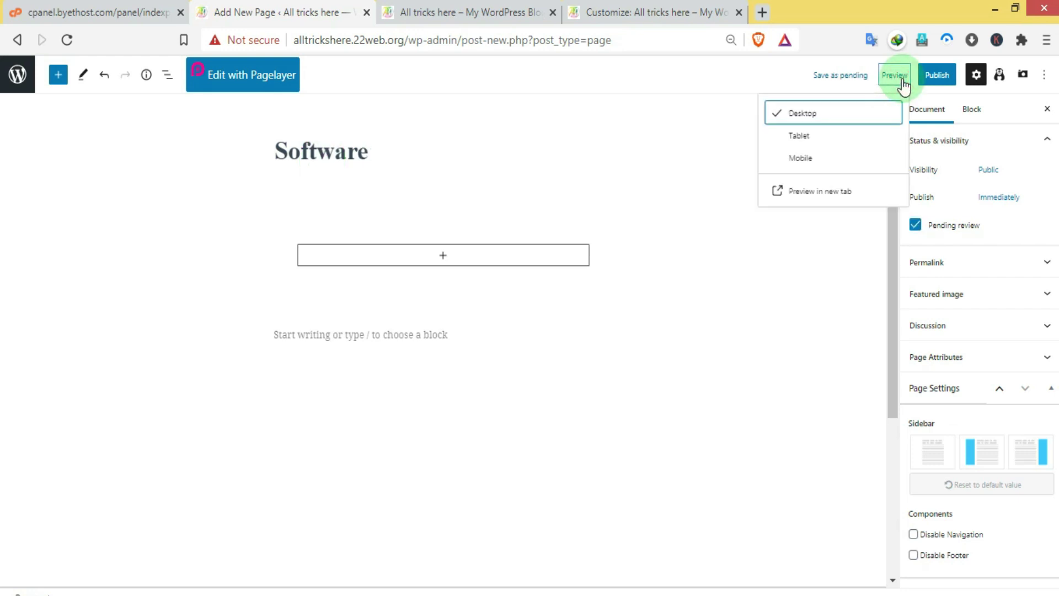
left_click(898, 77)
left_click(898, 77)
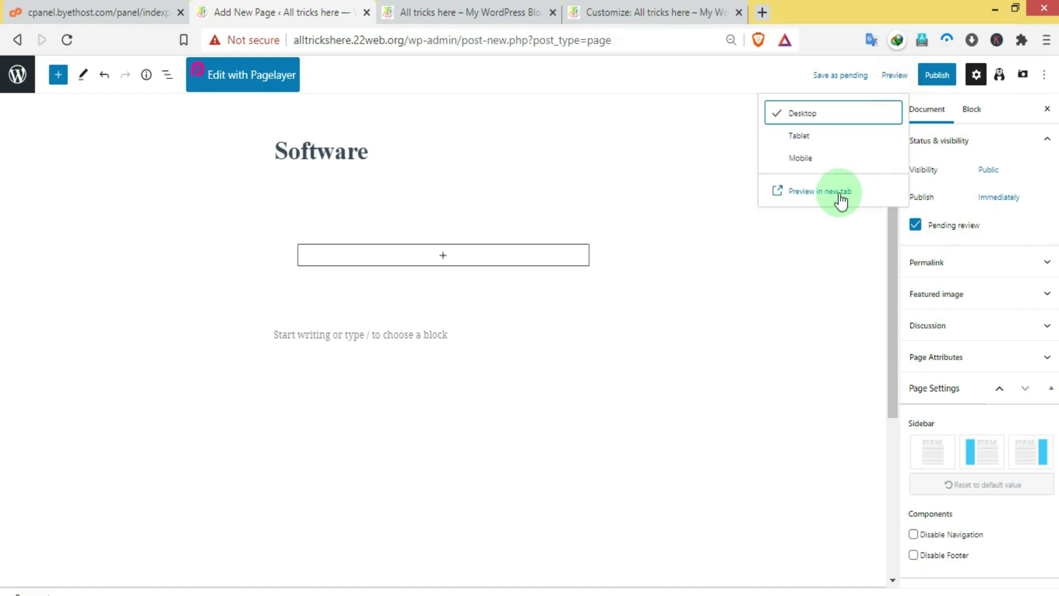
left_click(839, 191)
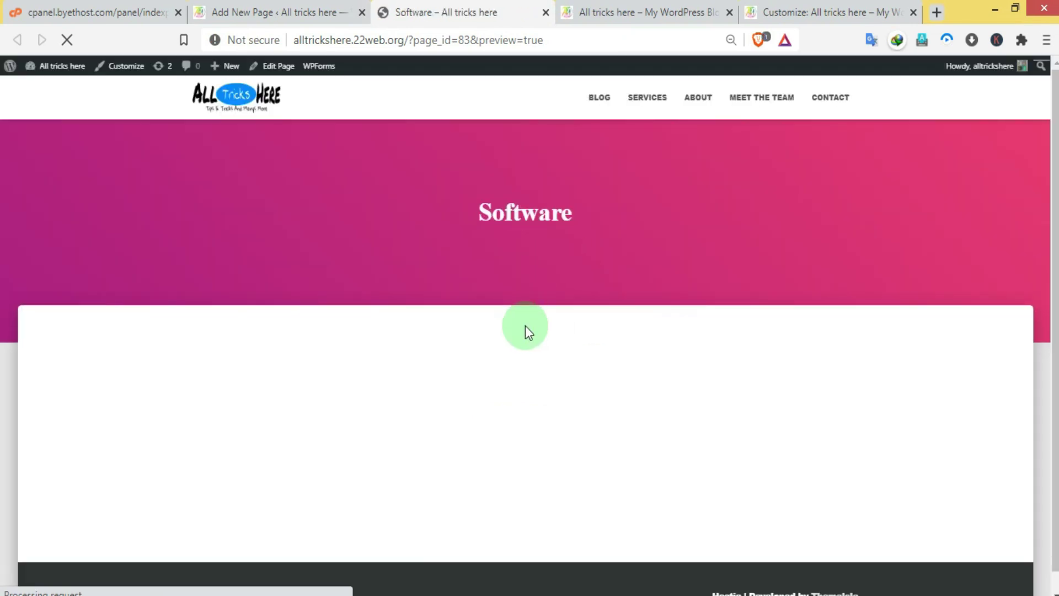
scroll(882, 293, "down", 1)
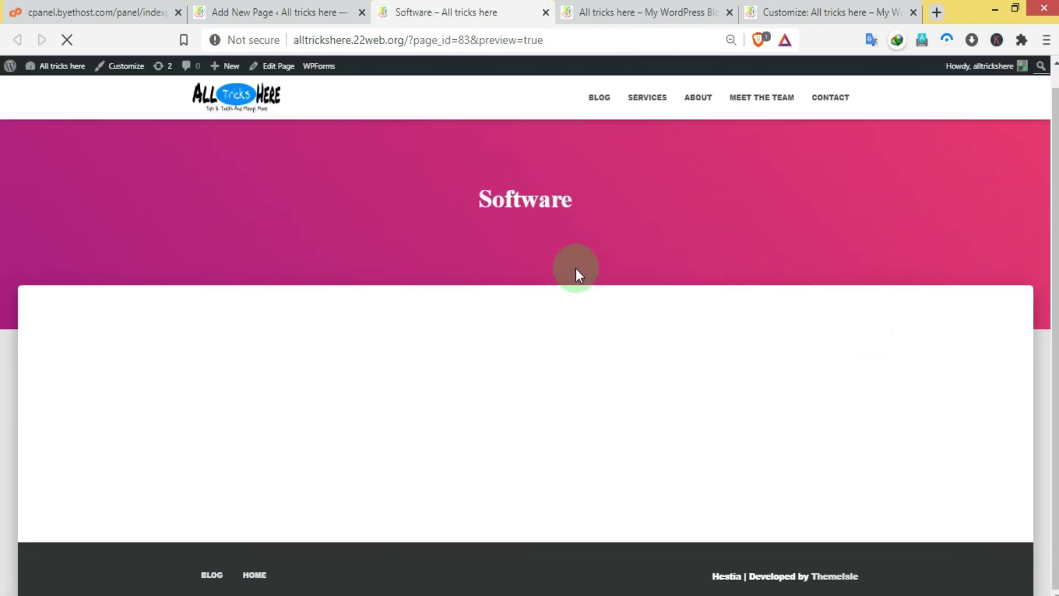
scroll(650, 362, "up", 1)
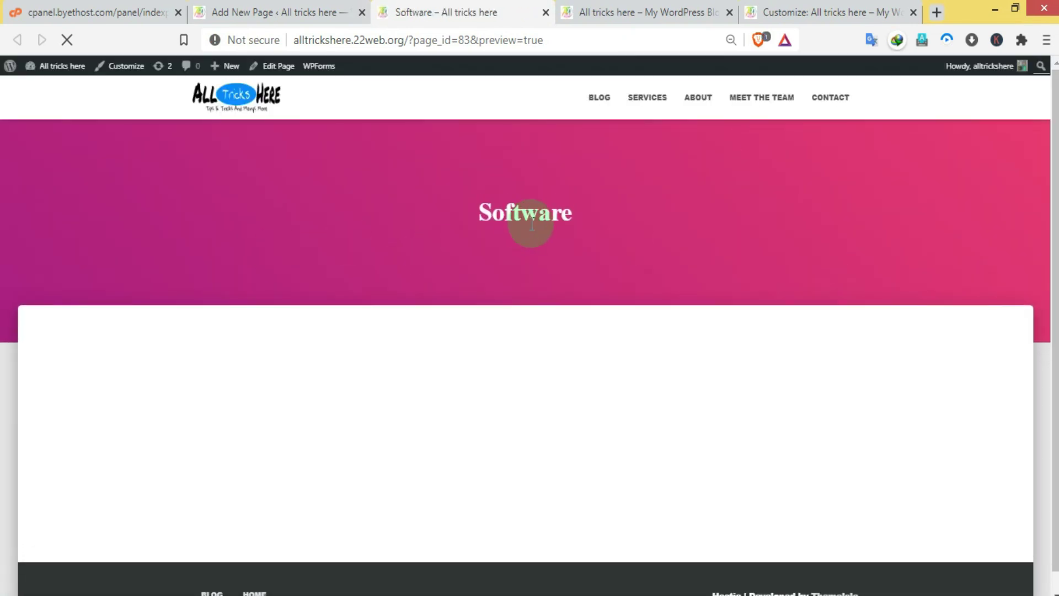
left_click(478, 214)
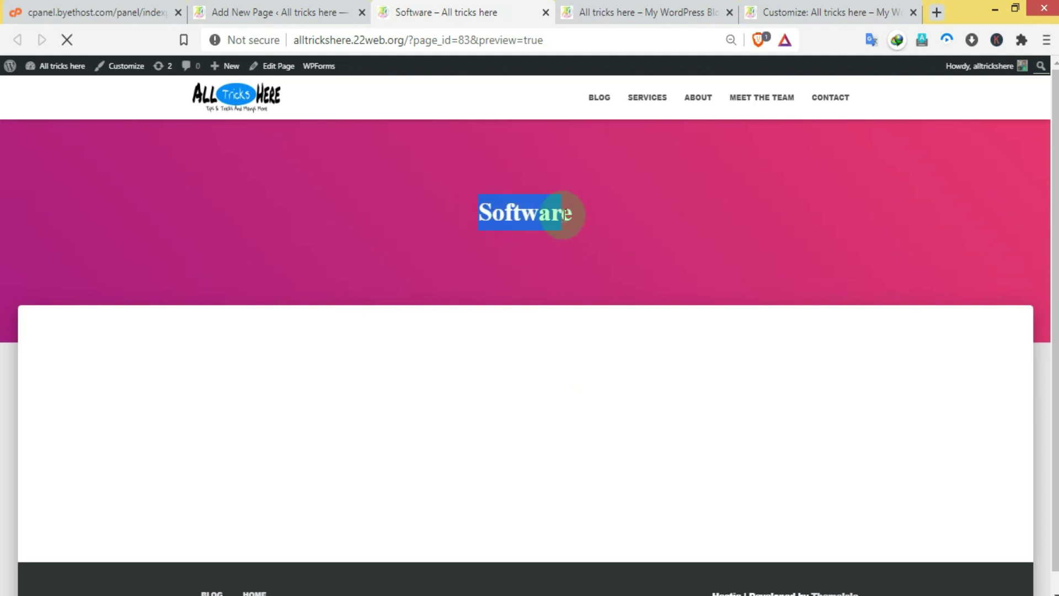
left_click_drag(562, 215, 595, 222)
left_click(323, 13)
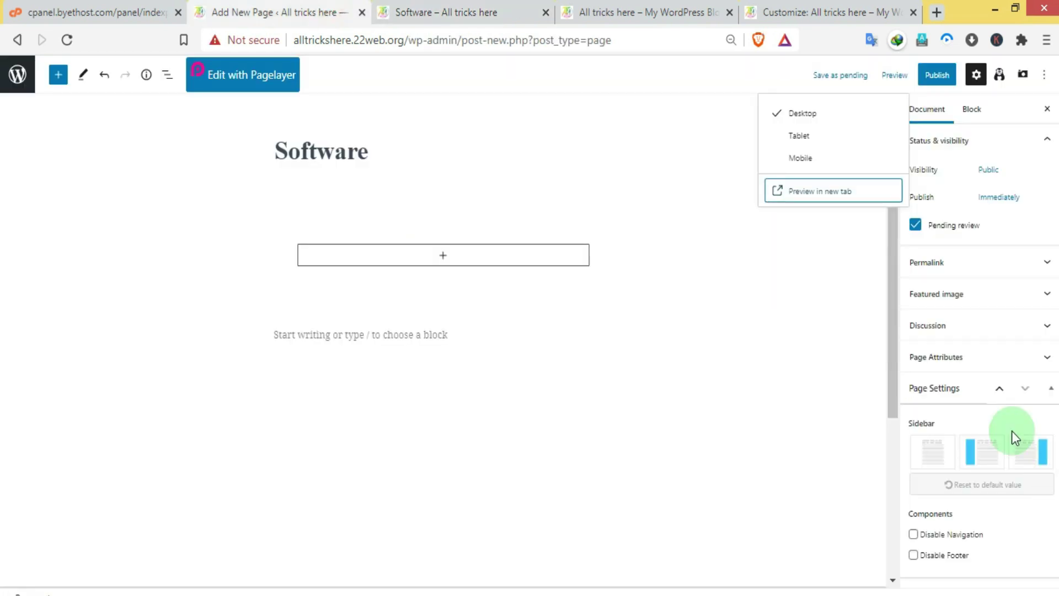
left_click(862, 333)
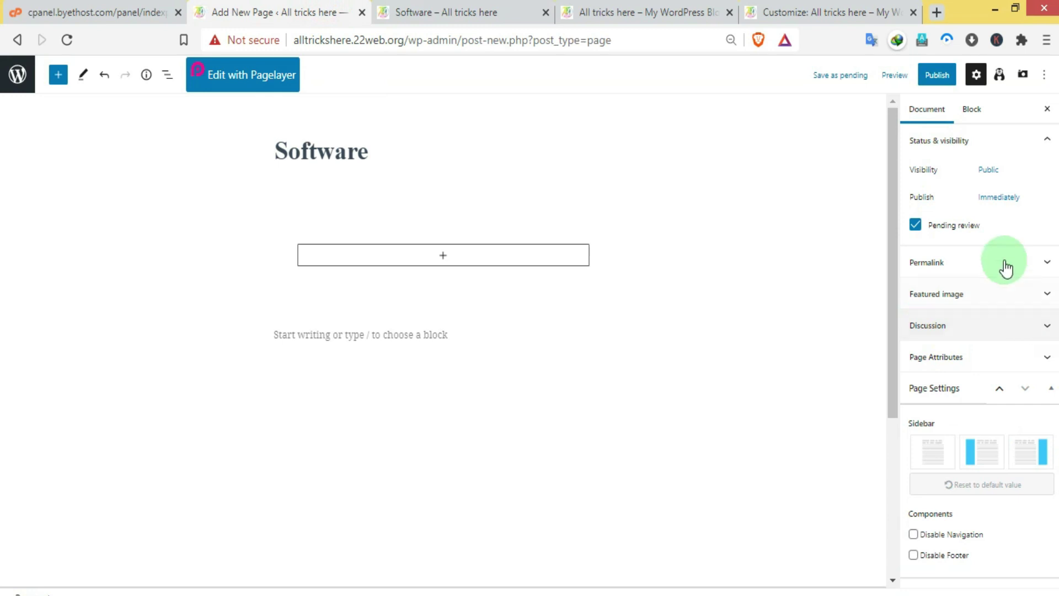
Set the city skyline photo contact-8.jpg from the media library as the page's featured image.
left_click(1003, 301)
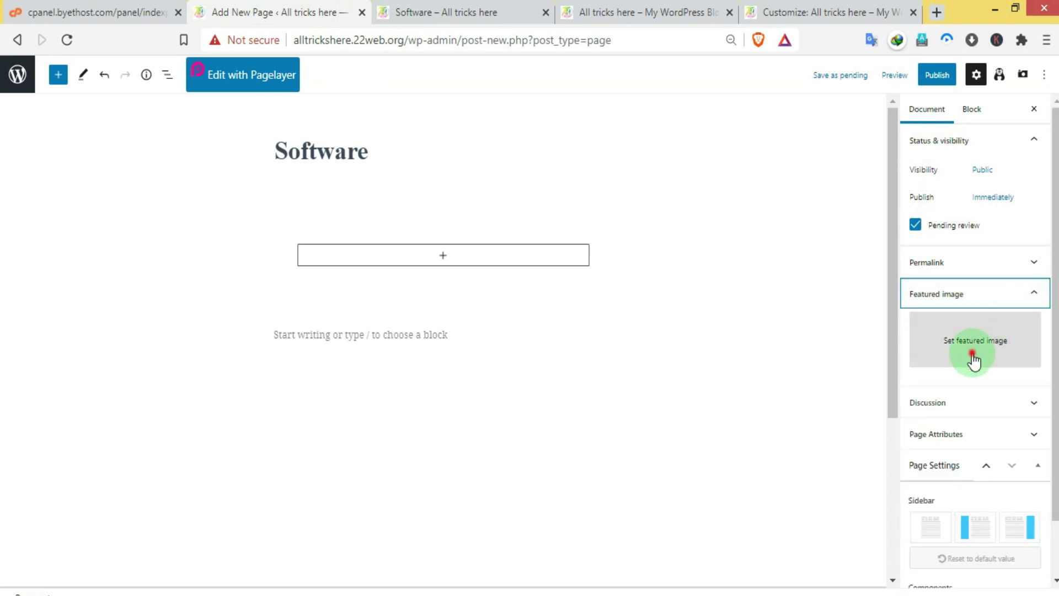
left_click(973, 358)
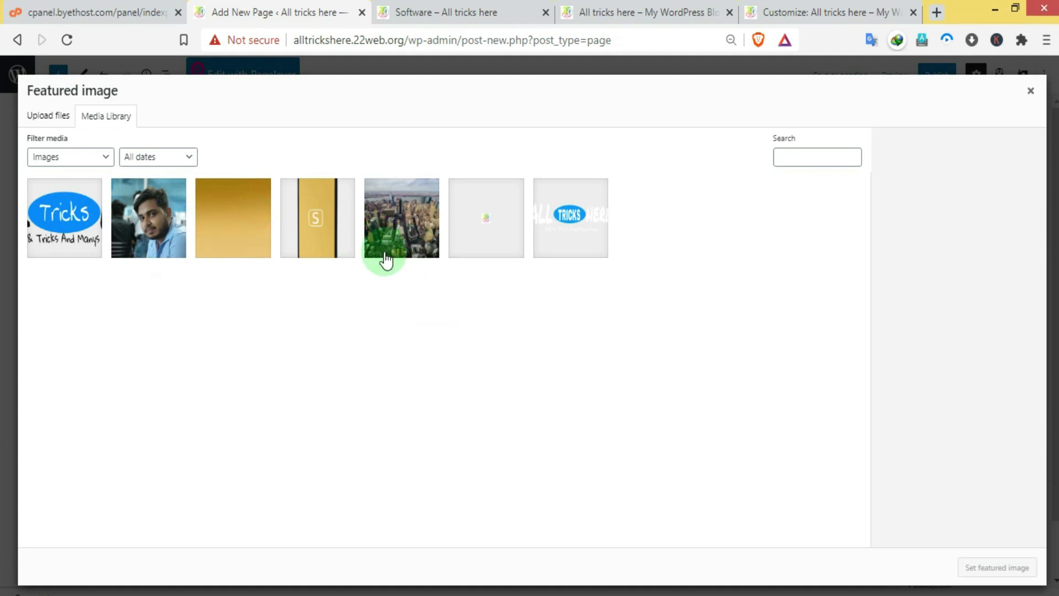
left_click(415, 232)
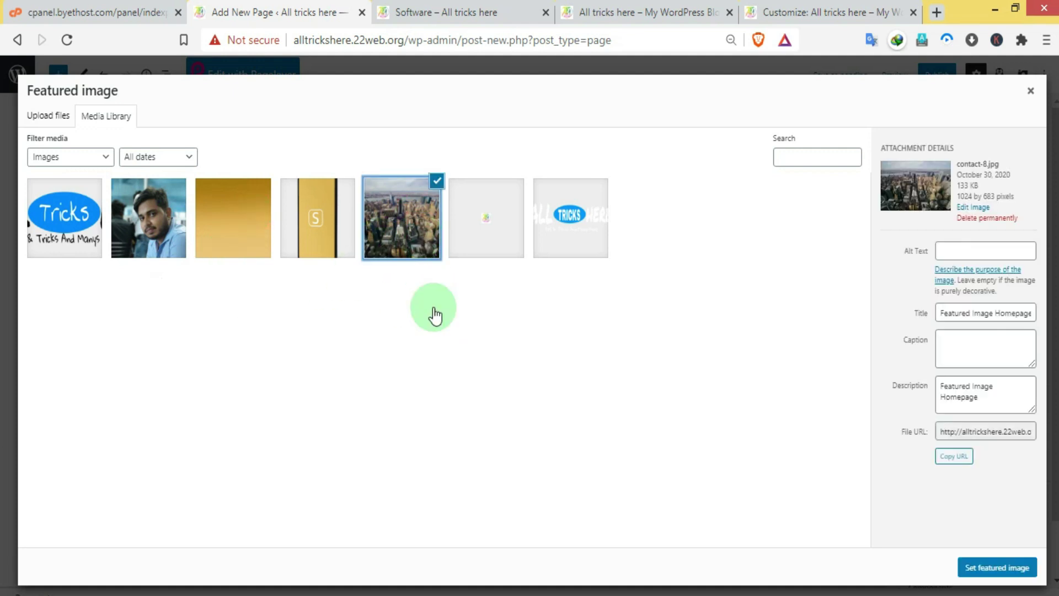
left_click(1028, 567)
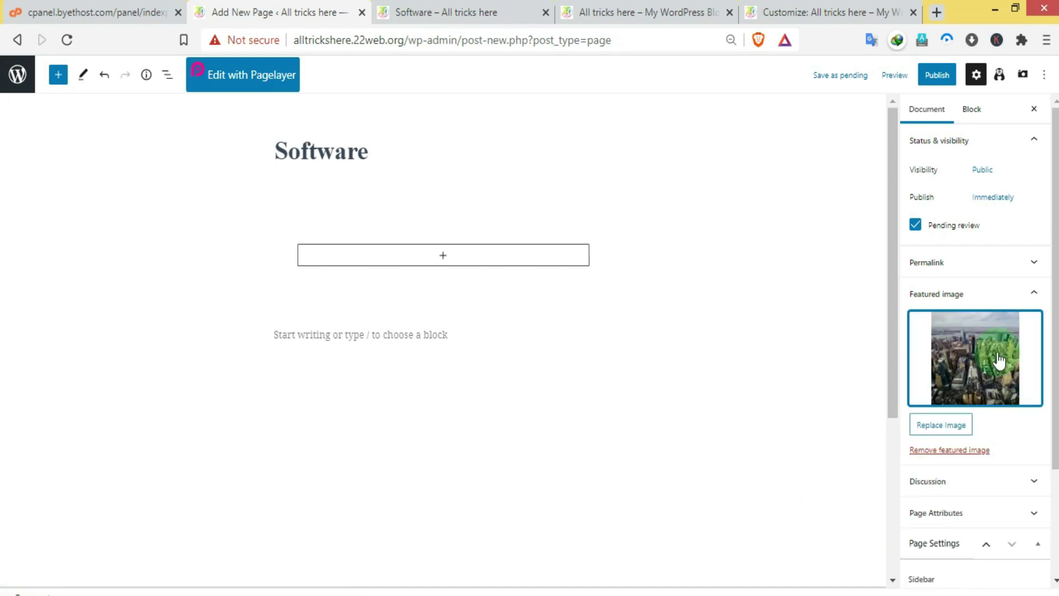
Preview the page with its featured image in a separate tab and return to the editor.
left_click(893, 78)
left_click(833, 193)
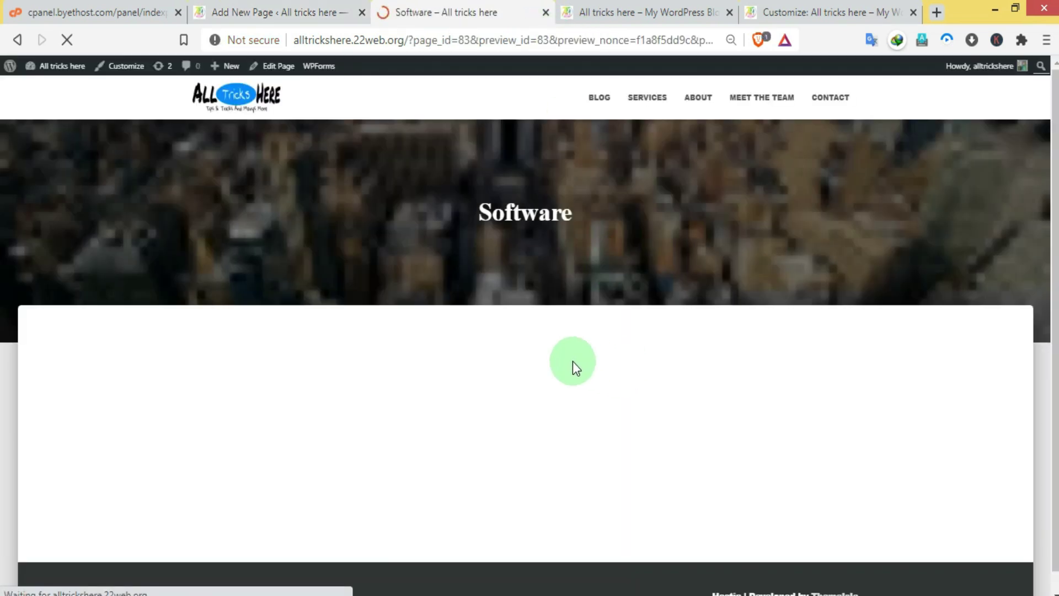
scroll(639, 249, "down", 1)
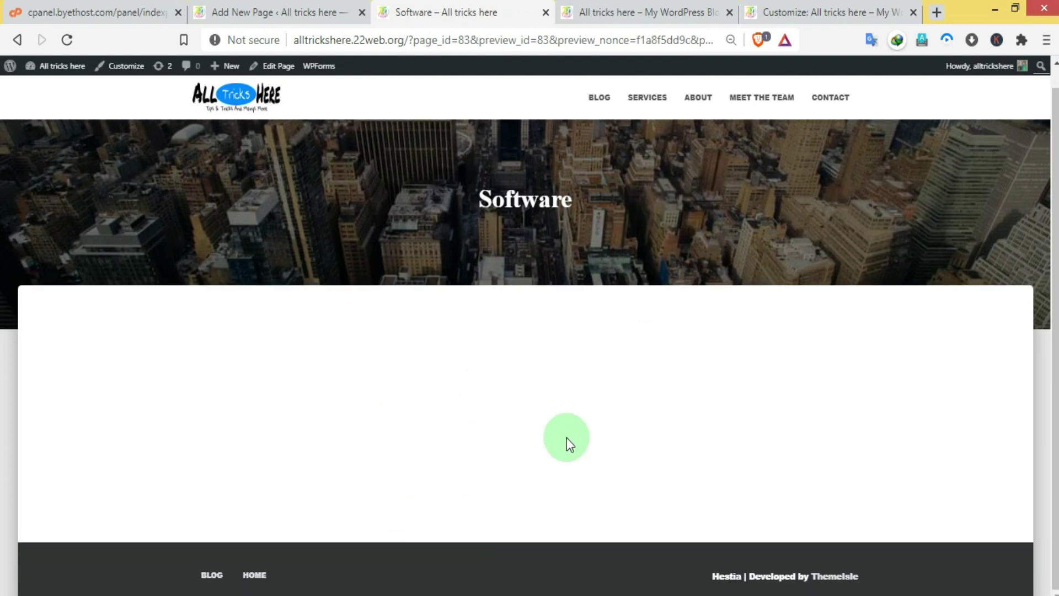
left_click(296, 11)
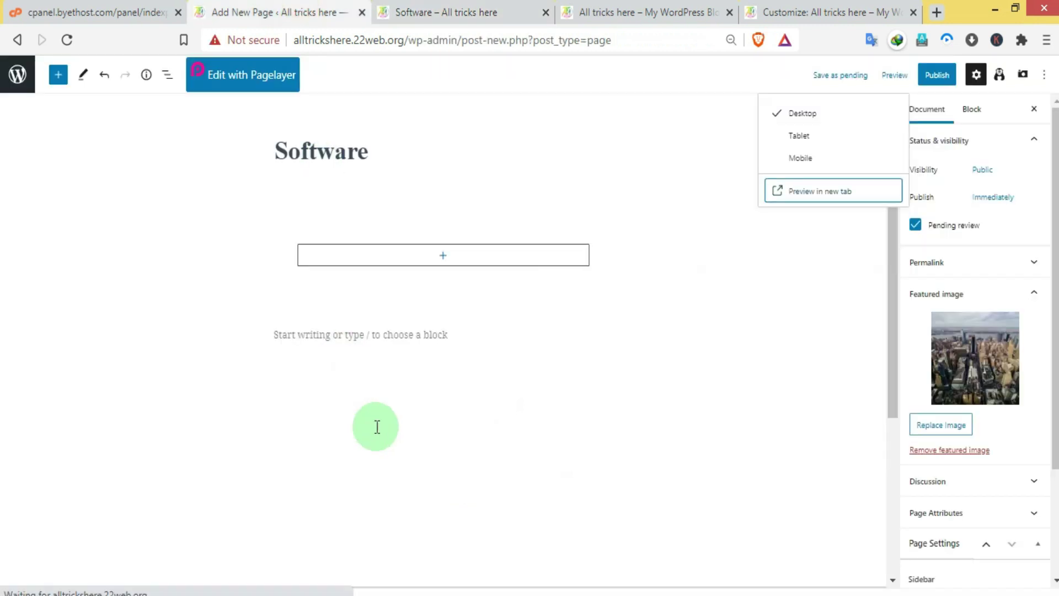
Write "Games" as the first paragraph of the page and insert an Image block below it.
left_click(349, 333)
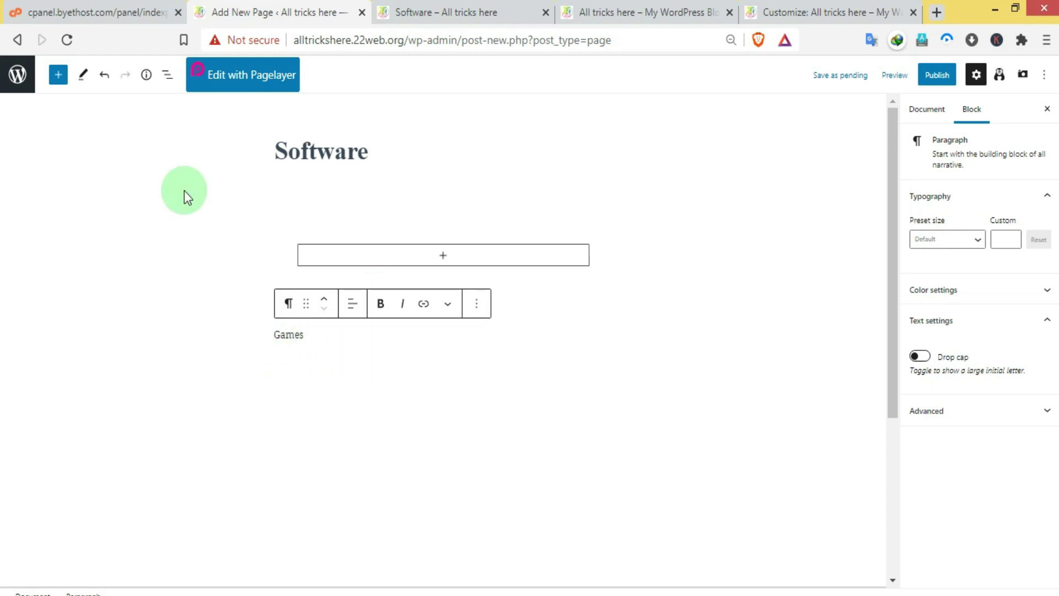
left_click(58, 76)
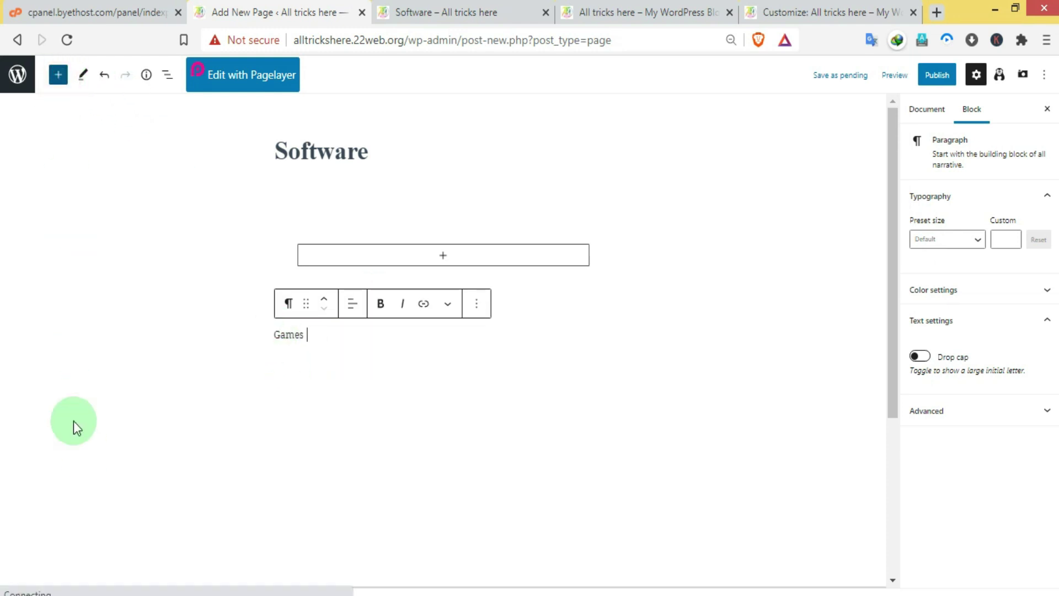
left_click(90, 498)
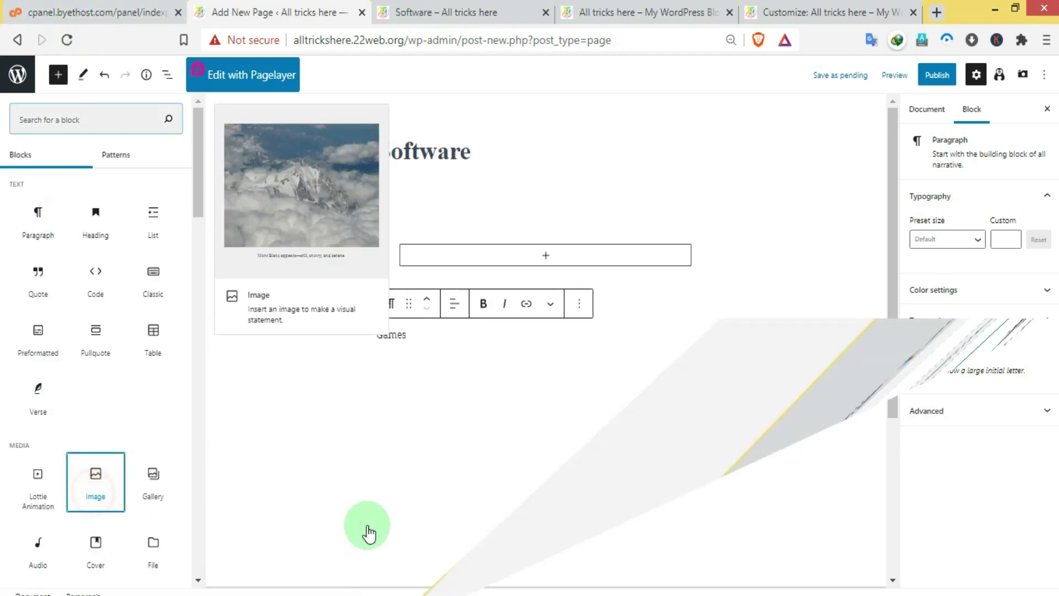
left_click(431, 468)
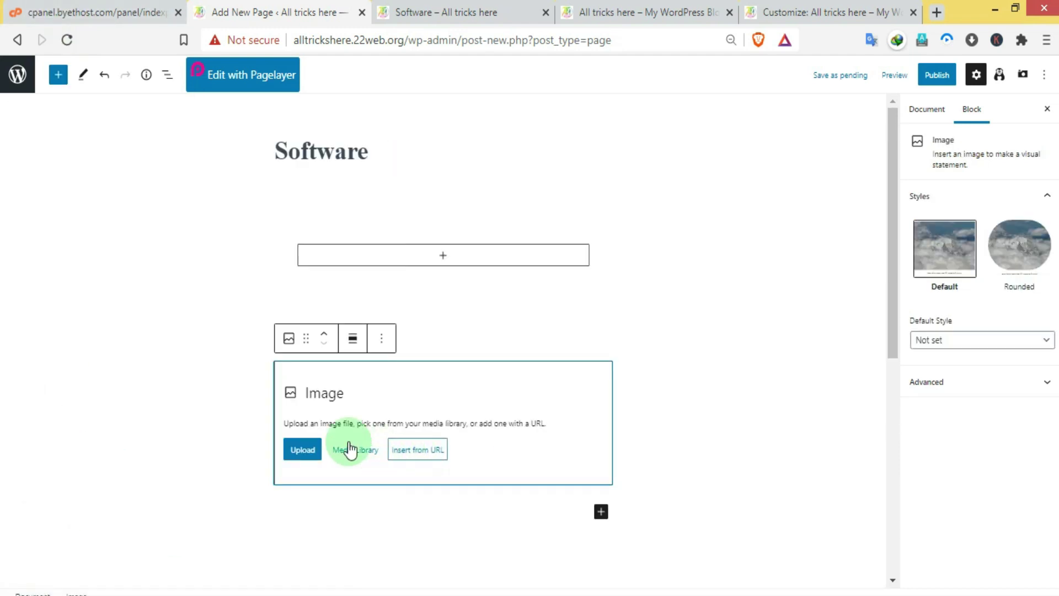
Upload the Sample Logo (150 x 150) file from New folder (3) on the Desktop into the image block.
left_click(305, 460)
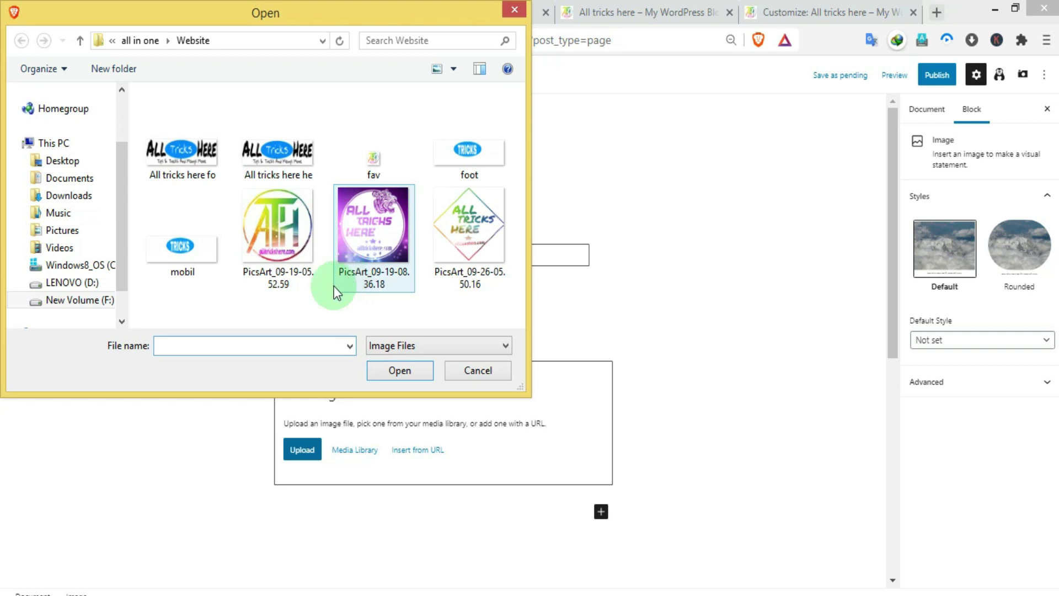
left_click(85, 159)
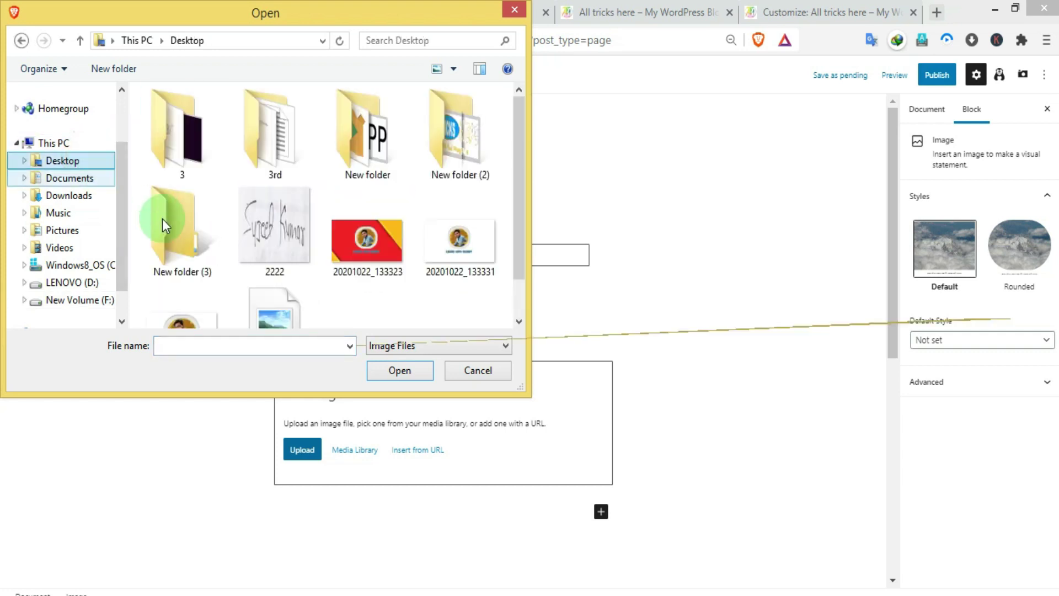
left_click(338, 298)
double_click(197, 203)
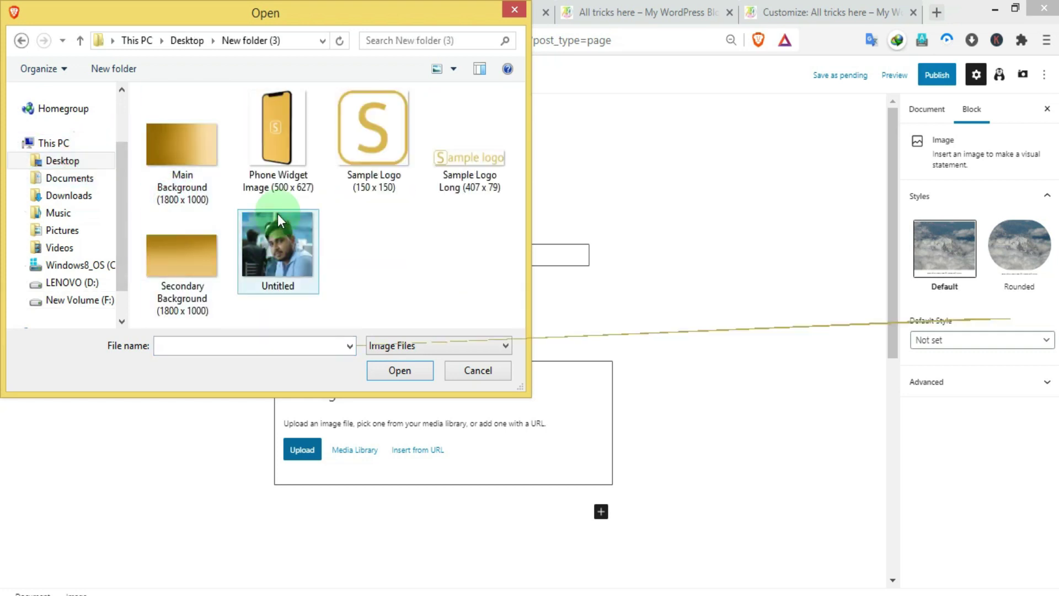
double_click(362, 127)
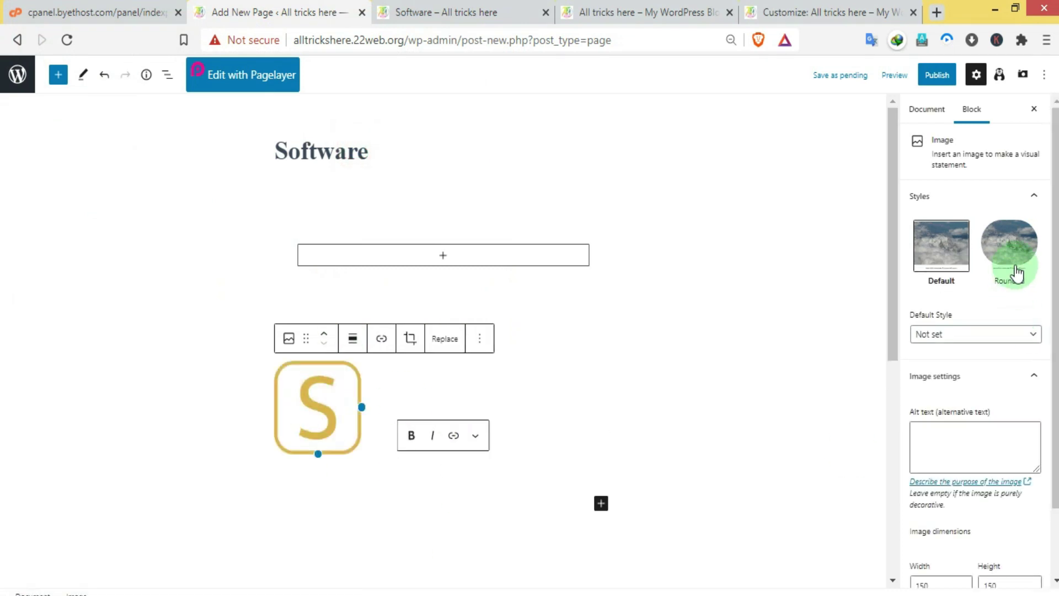
Try the Rounded style on the logo image and switch it back to Default.
left_click(1026, 241)
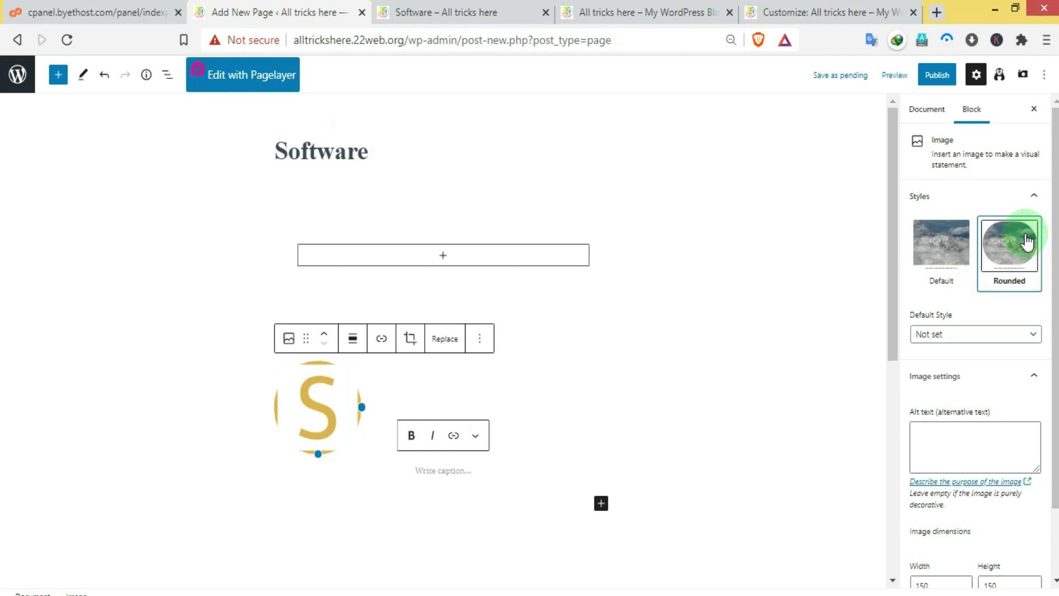
left_click(936, 251)
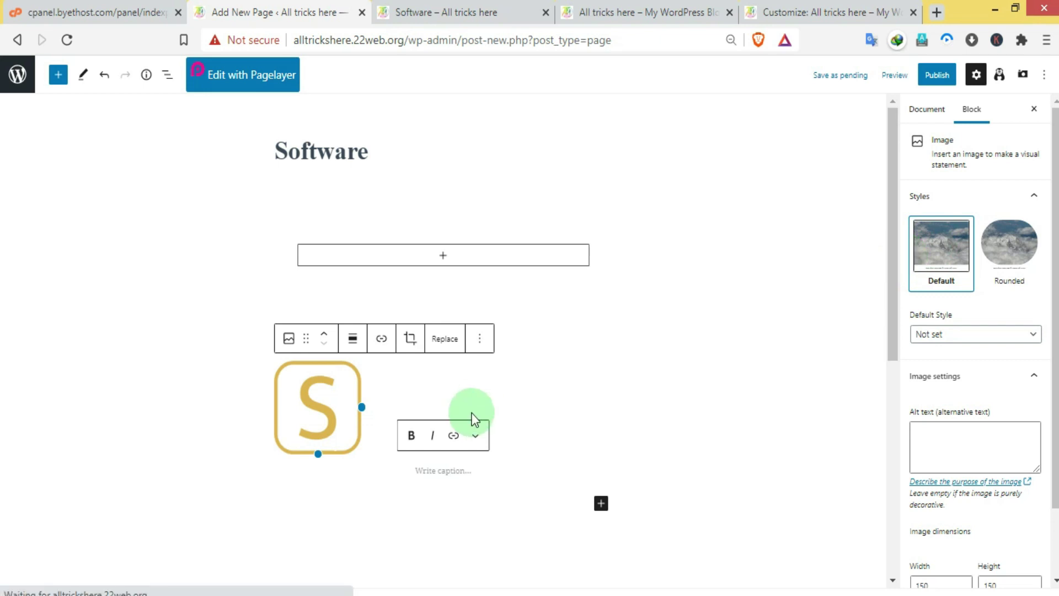
left_click(483, 393)
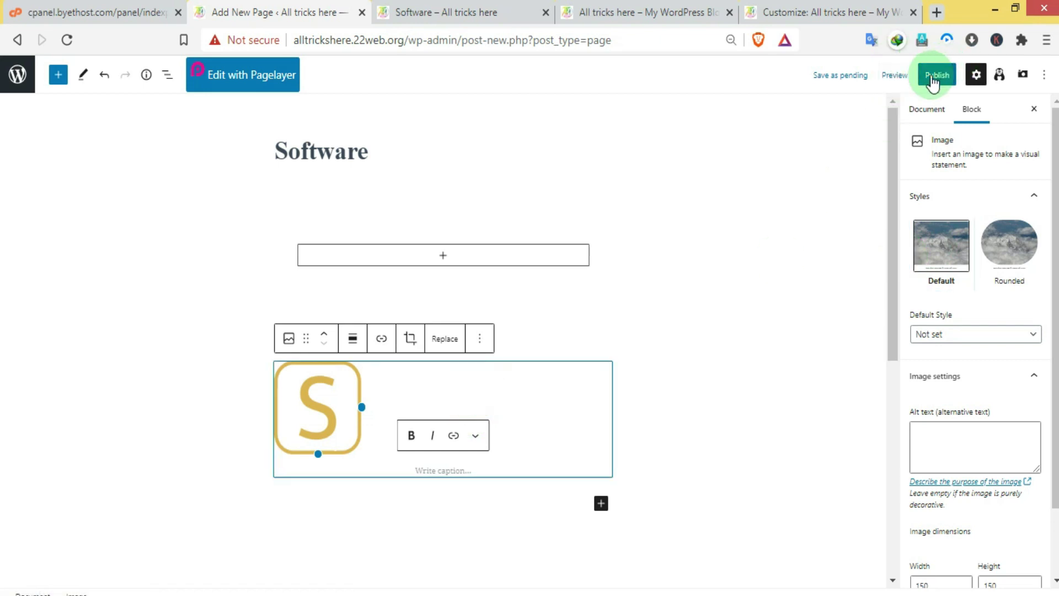
Preview the page with the Games paragraph and logo image in a separate tab, and return to the editor.
left_click(894, 75)
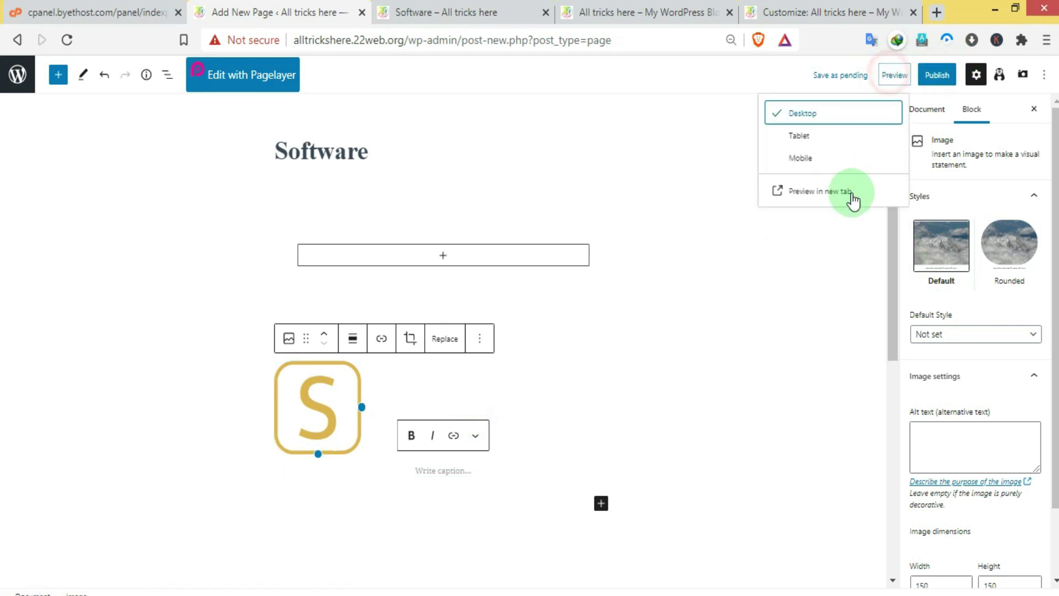
left_click(852, 189)
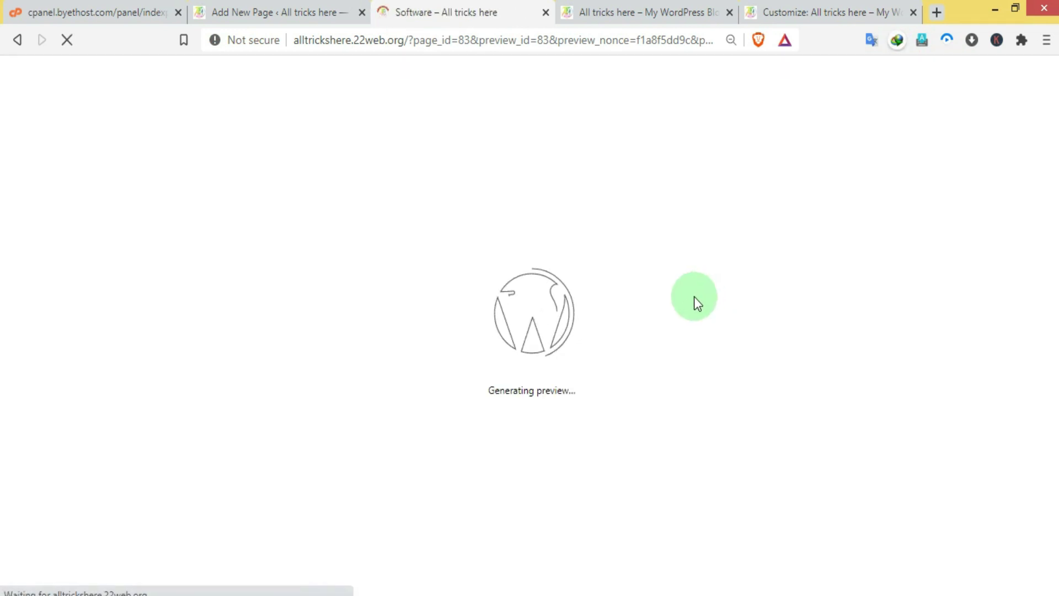
scroll(349, 553, "down", 1)
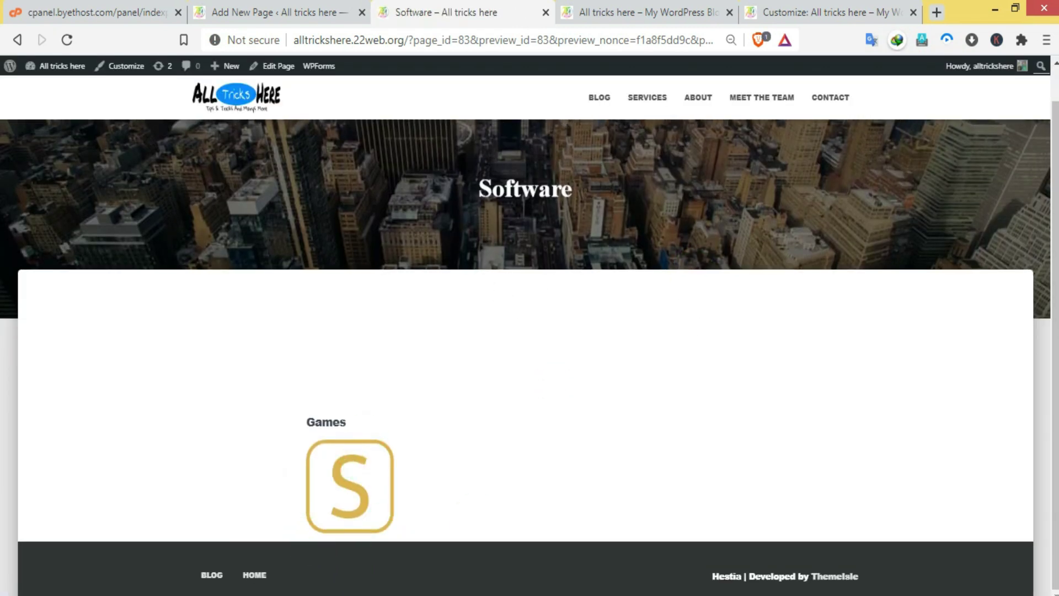
key("ctrl+shift+Tab")
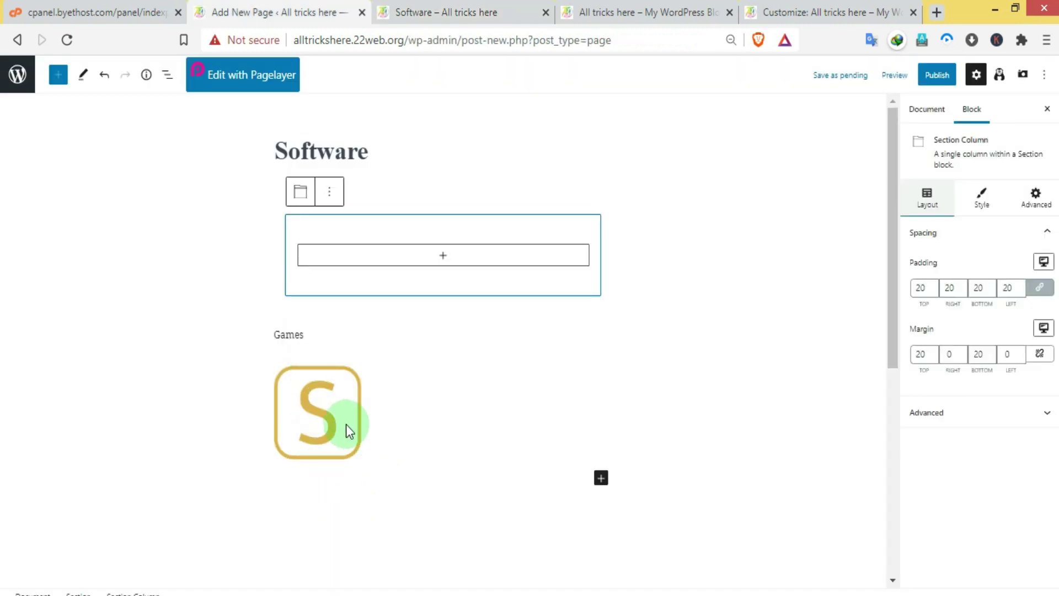
Align the logo image block to the center of the page.
left_click(346, 435)
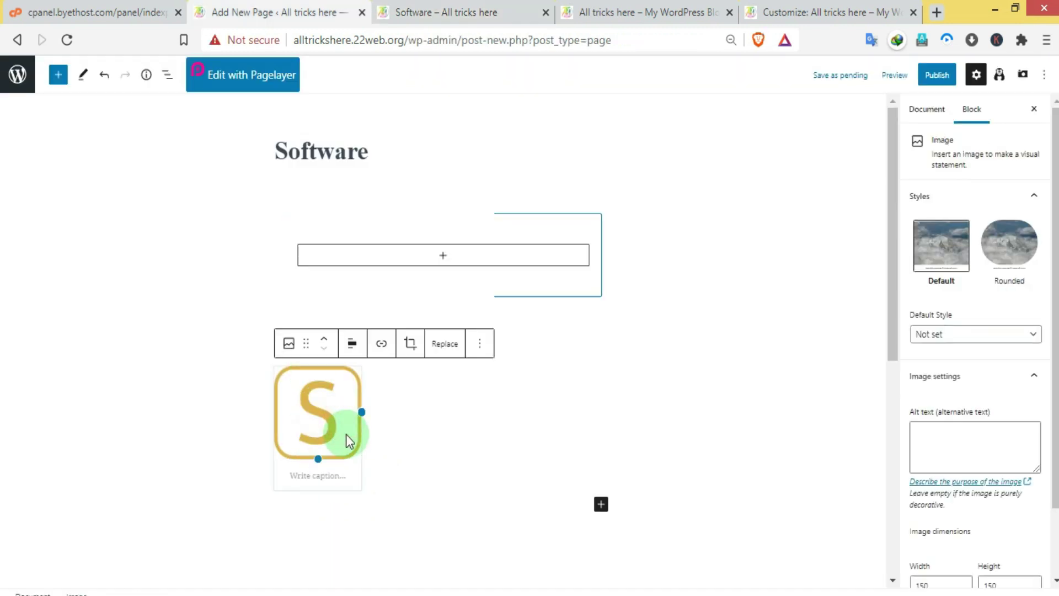
left_click(357, 340)
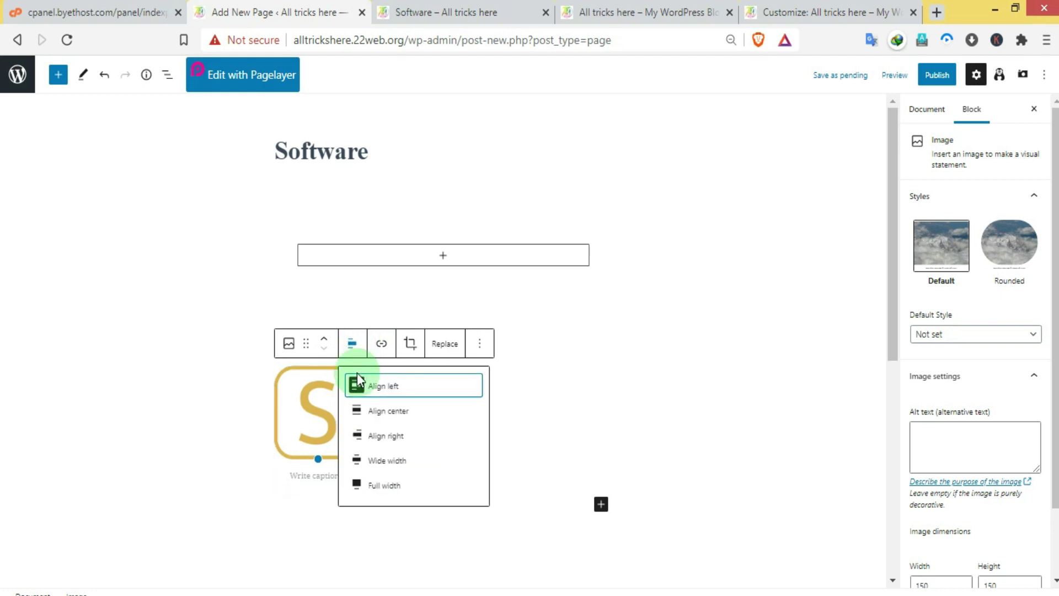
left_click(379, 415)
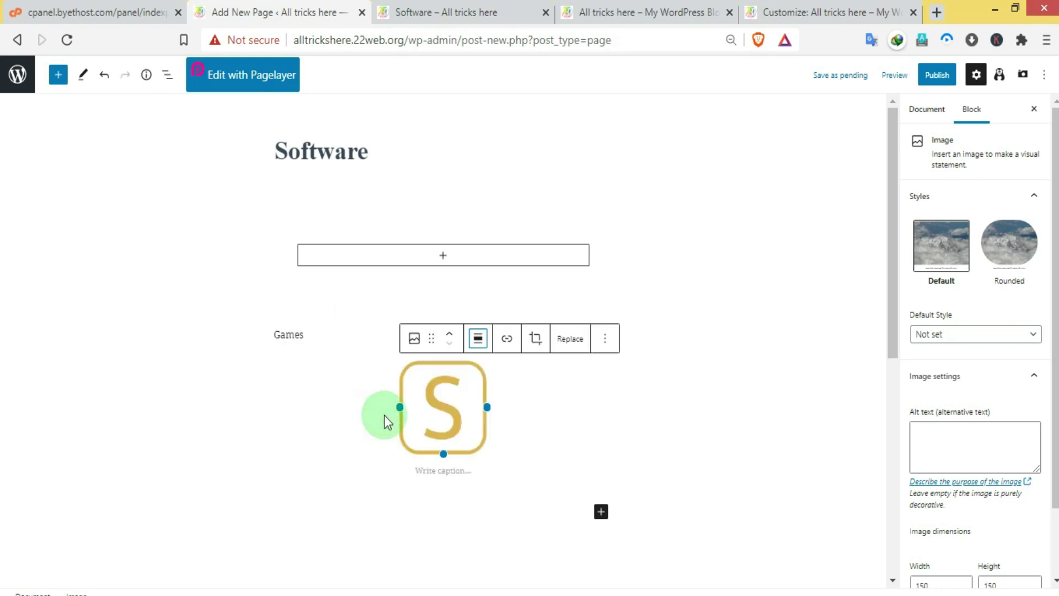
Center the "Games" paragraph above the logo and make its text bold.
left_click(292, 331)
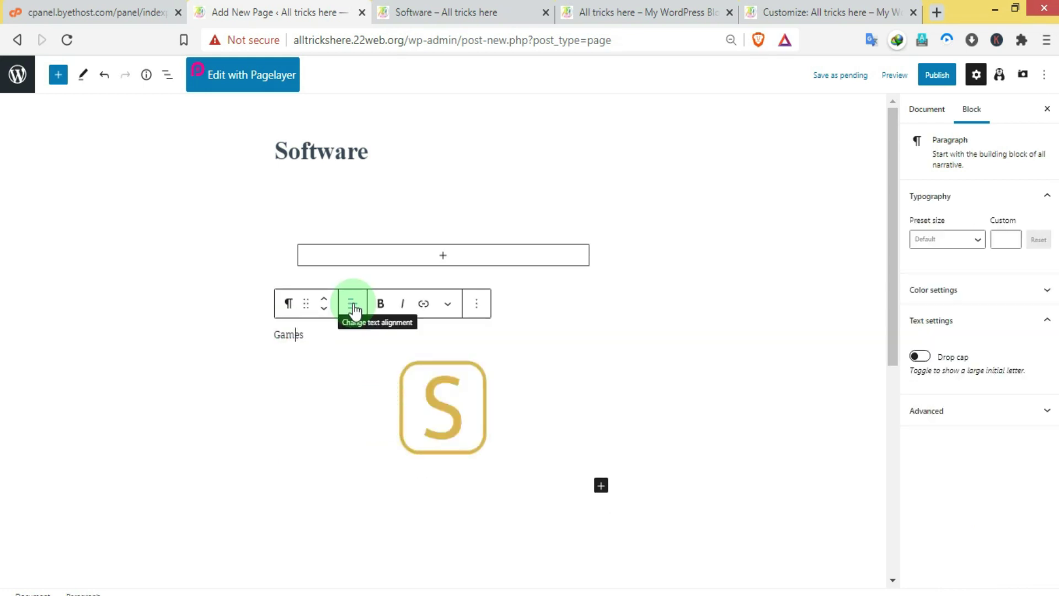
left_click(353, 304)
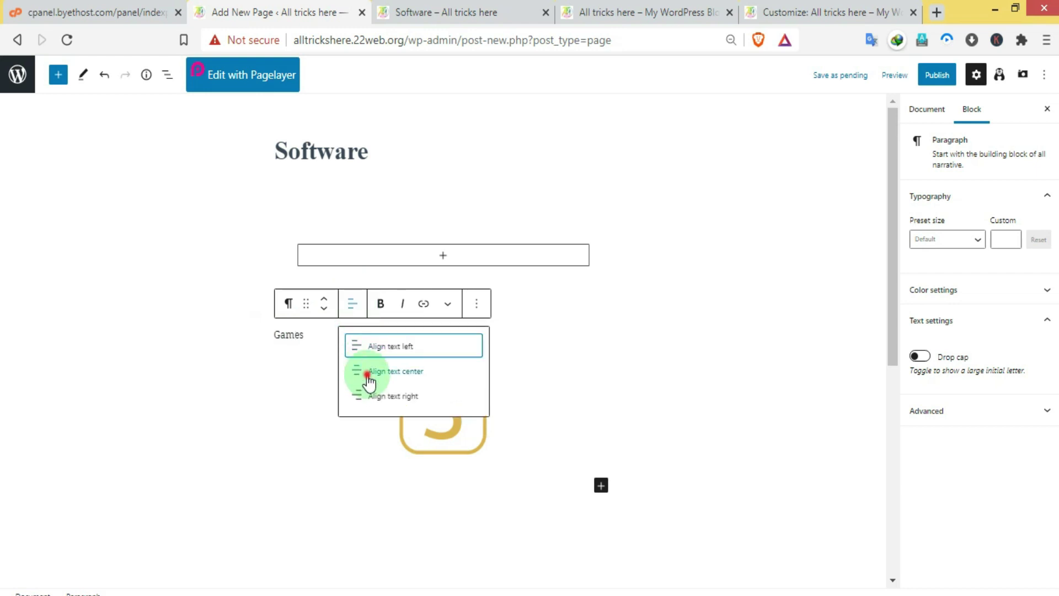
left_click(369, 380)
double_click(442, 334)
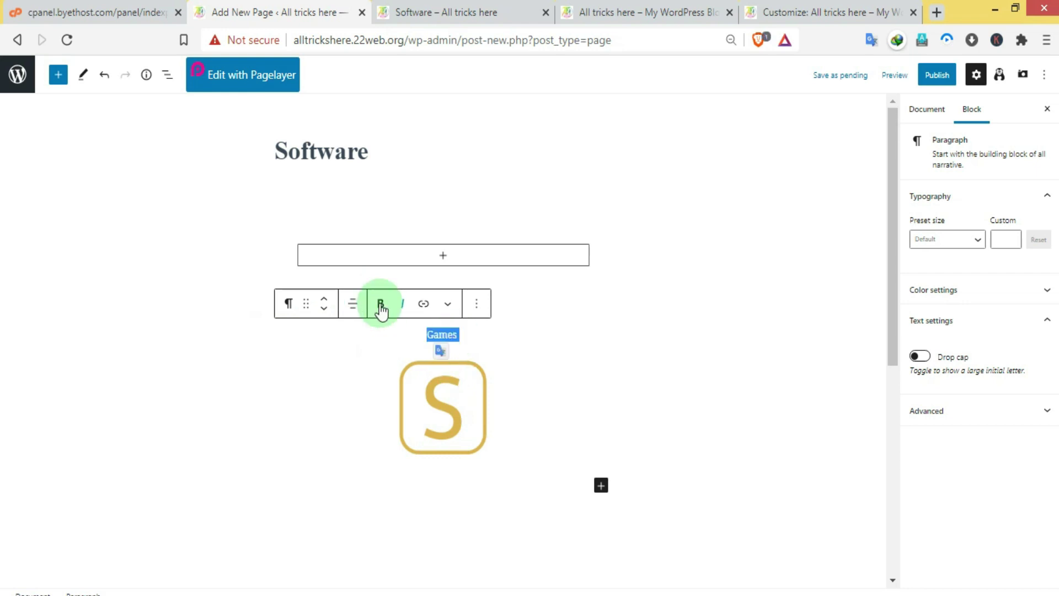
left_click(381, 304)
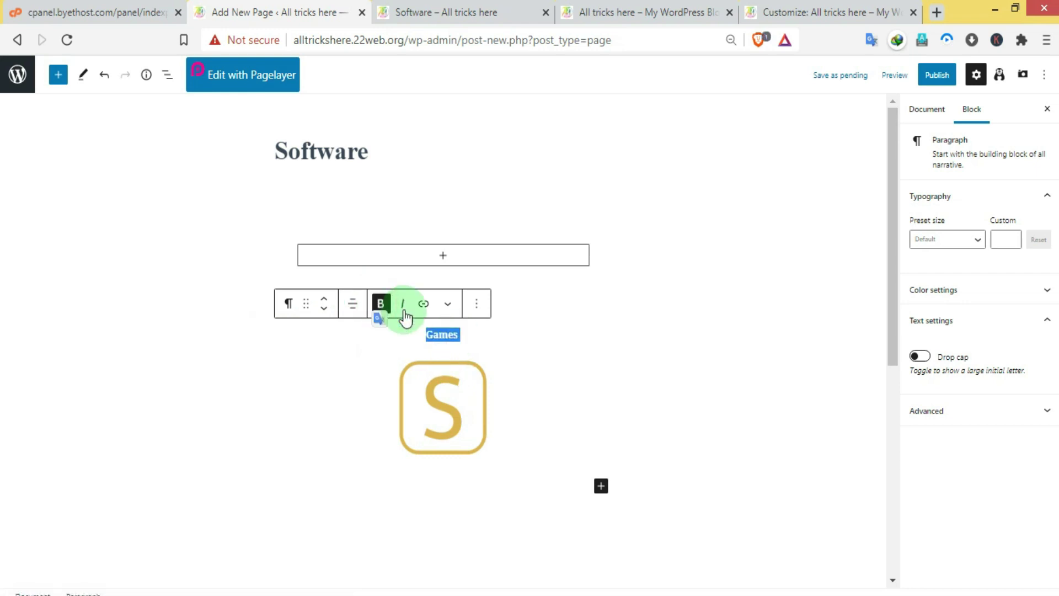
Preview the centered heading text and logo in a separate tab and go back to the page editor.
left_click(891, 75)
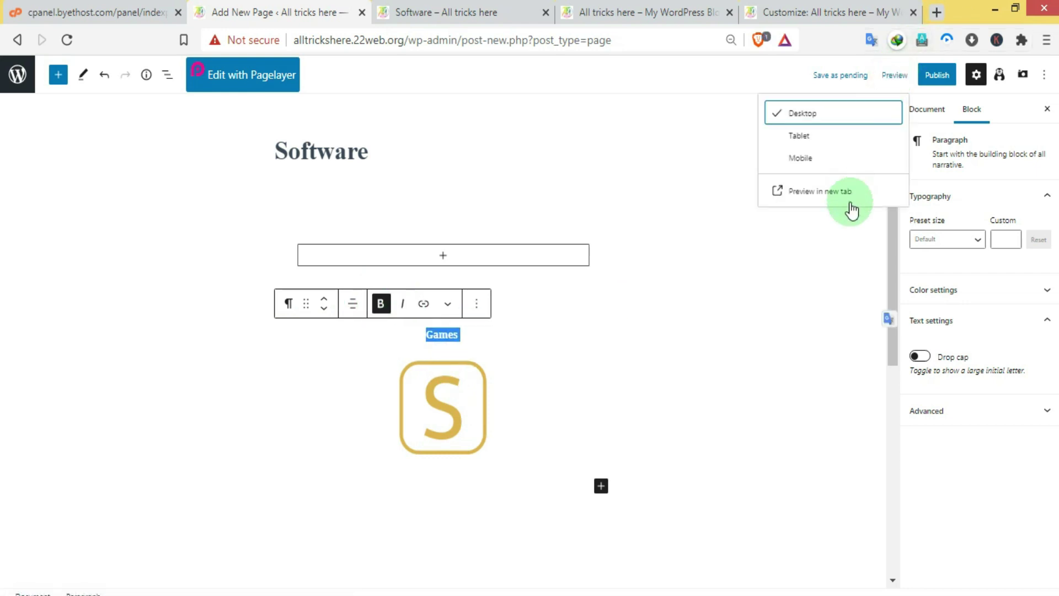
left_click(850, 193)
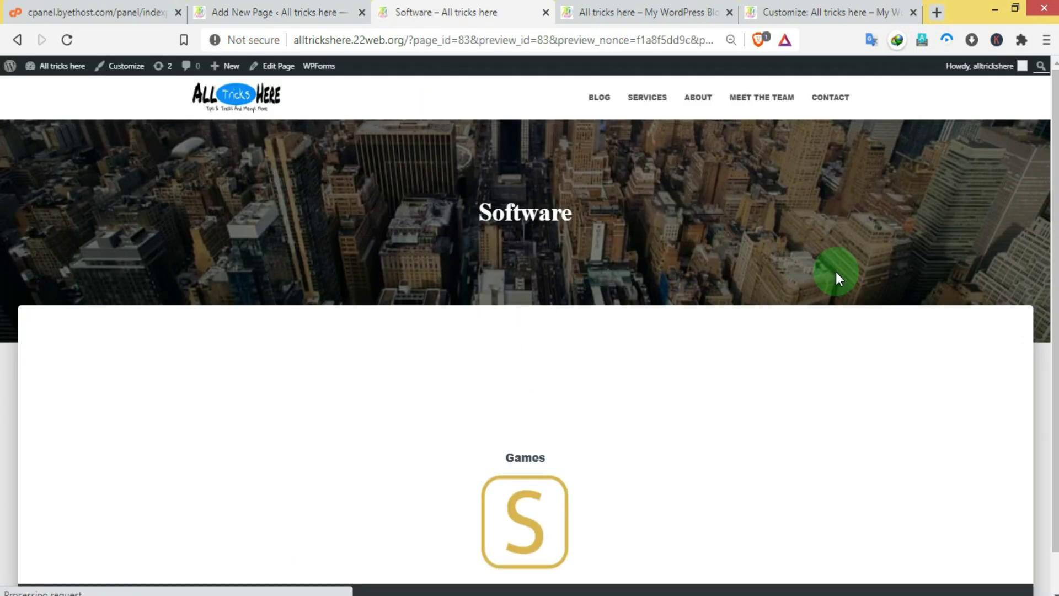
scroll(552, 337, "down", 2)
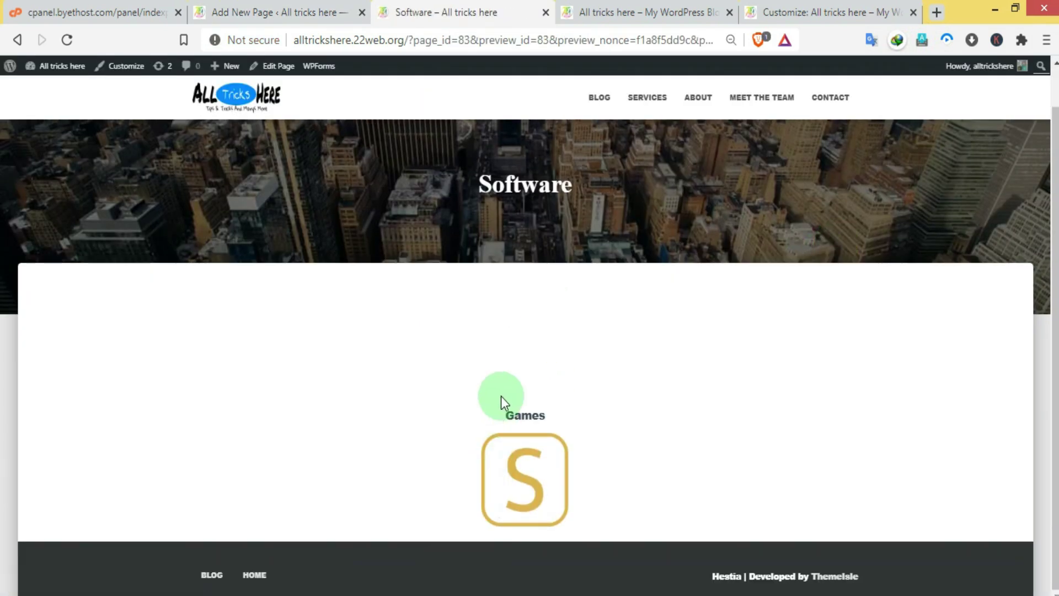
left_click(256, 11)
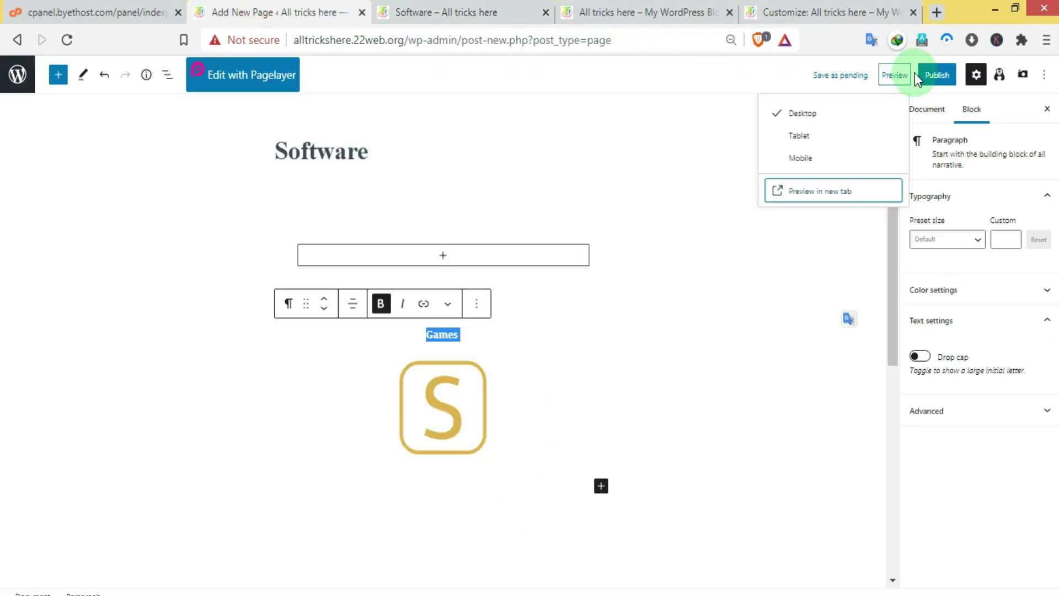
Publish the Software page with public visibility and check the navigation bar in the page's preview tab.
left_click(933, 76)
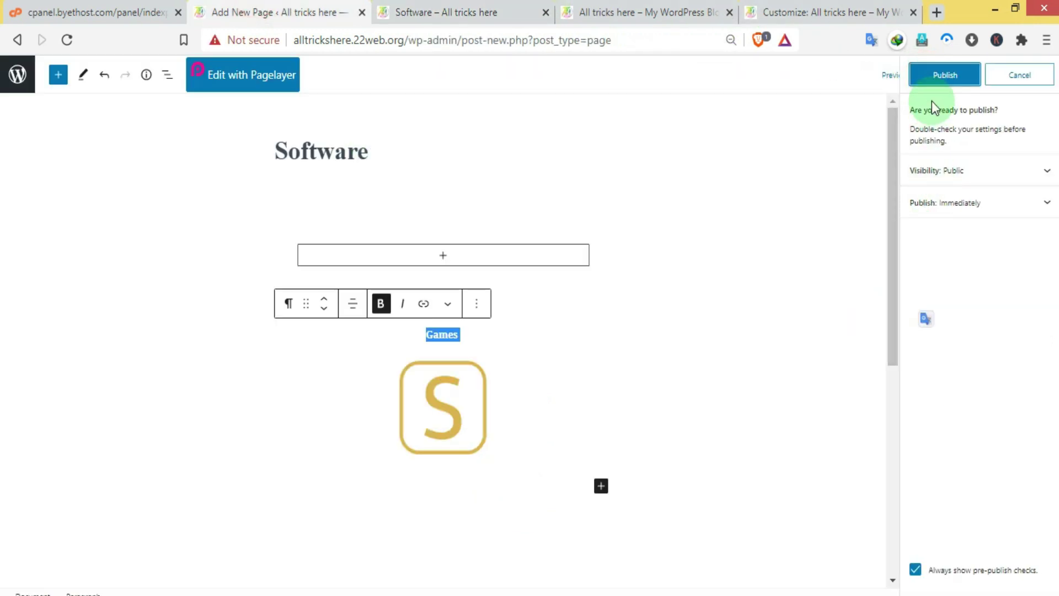
left_click(937, 83)
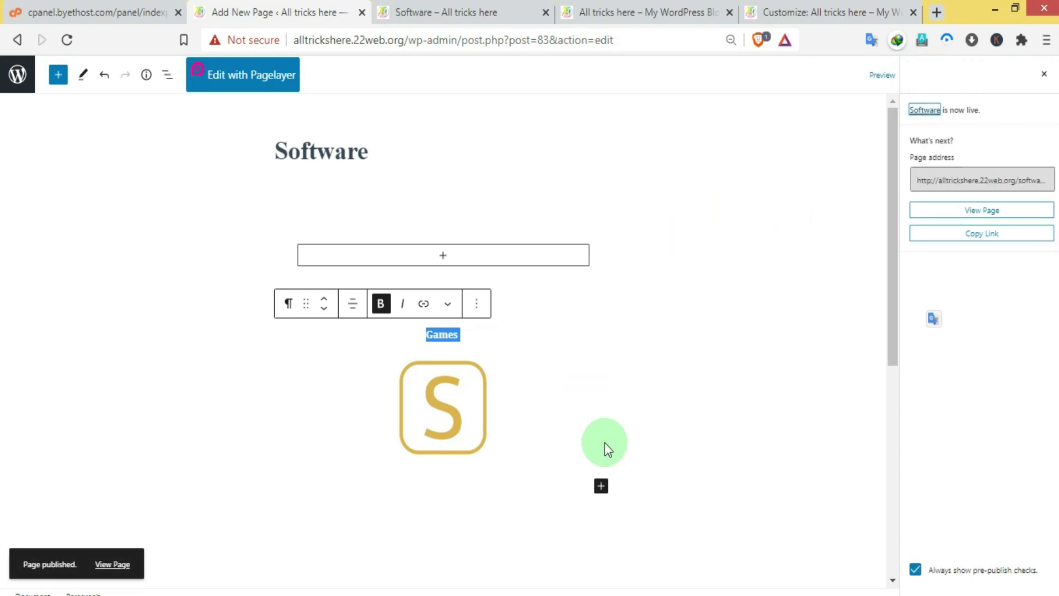
left_click(378, 8)
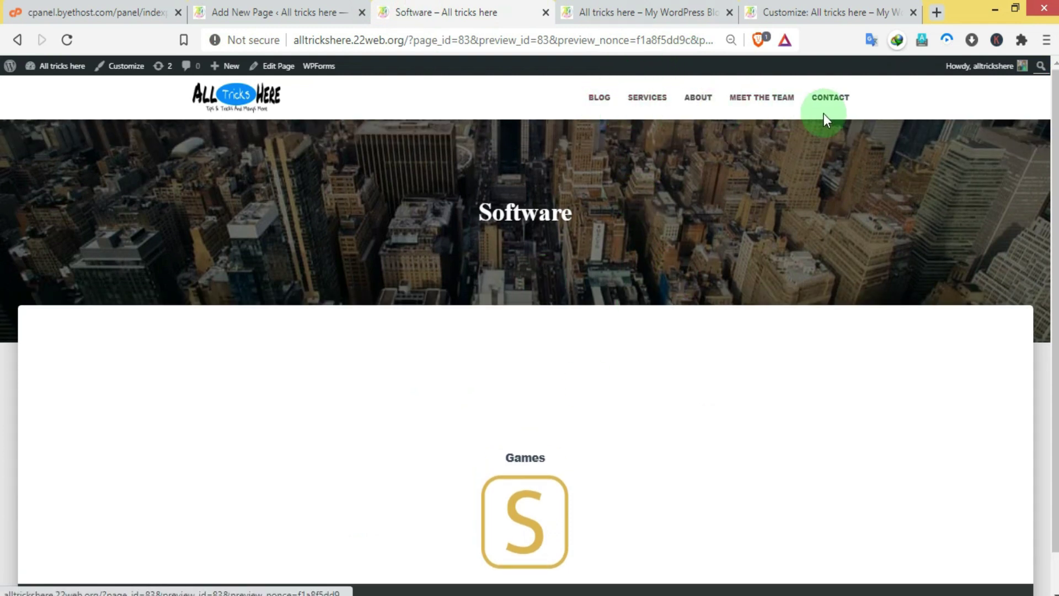
key("ctrl+shift+Tab")
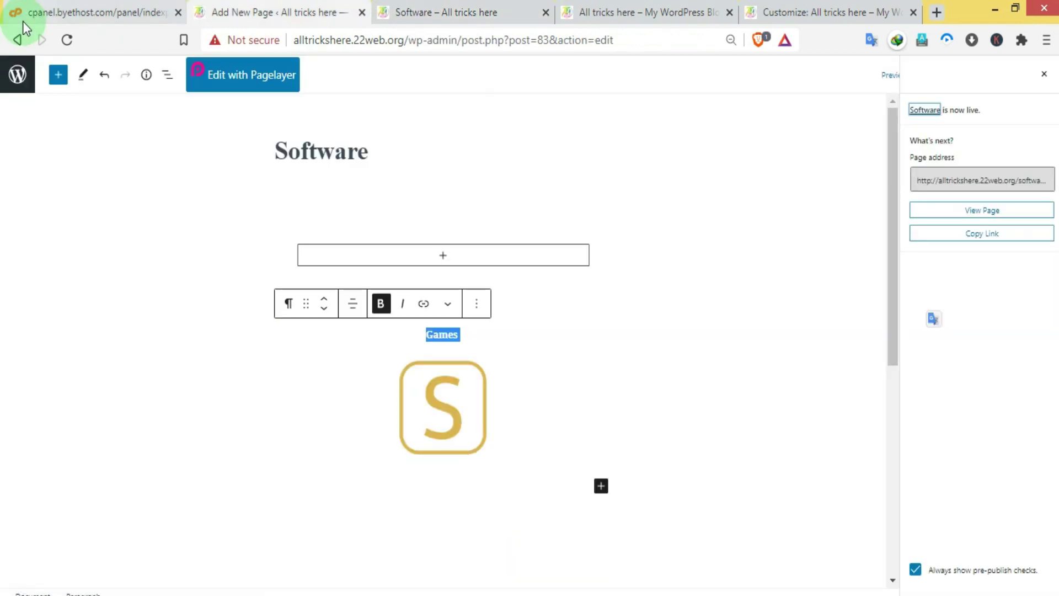
Add the Software page to the Primary Menu in the site's menu settings, save the menu, and close the stray advertising tab.
left_click(18, 72)
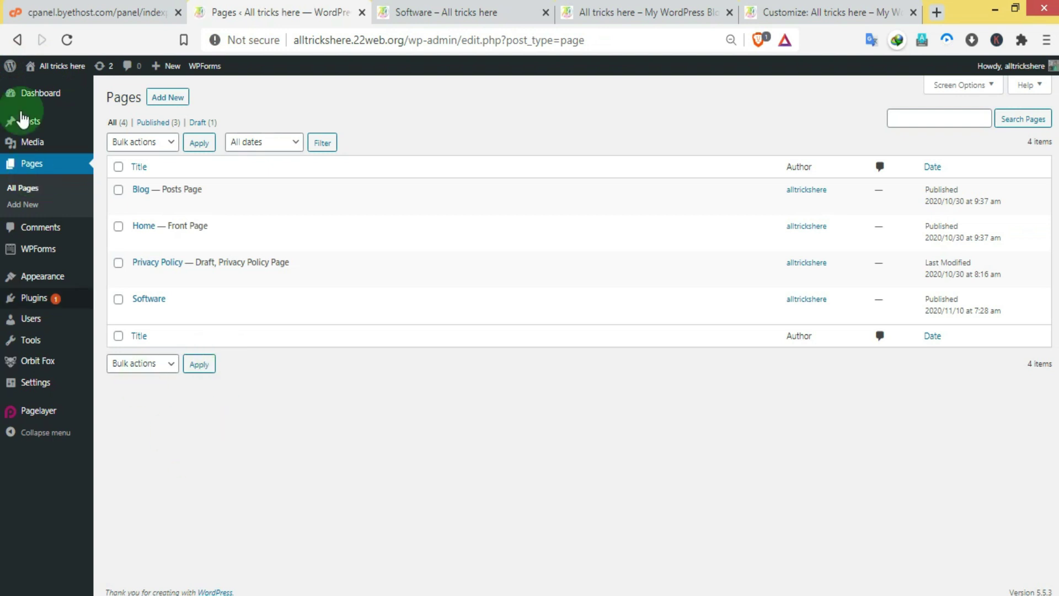
mouse_move(63, 282)
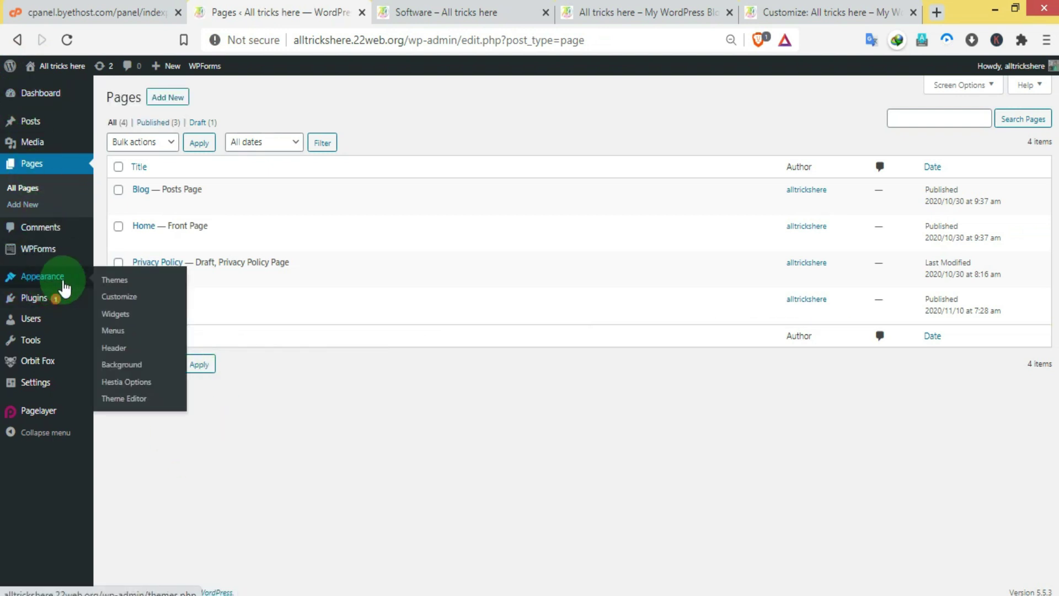
left_click(135, 331)
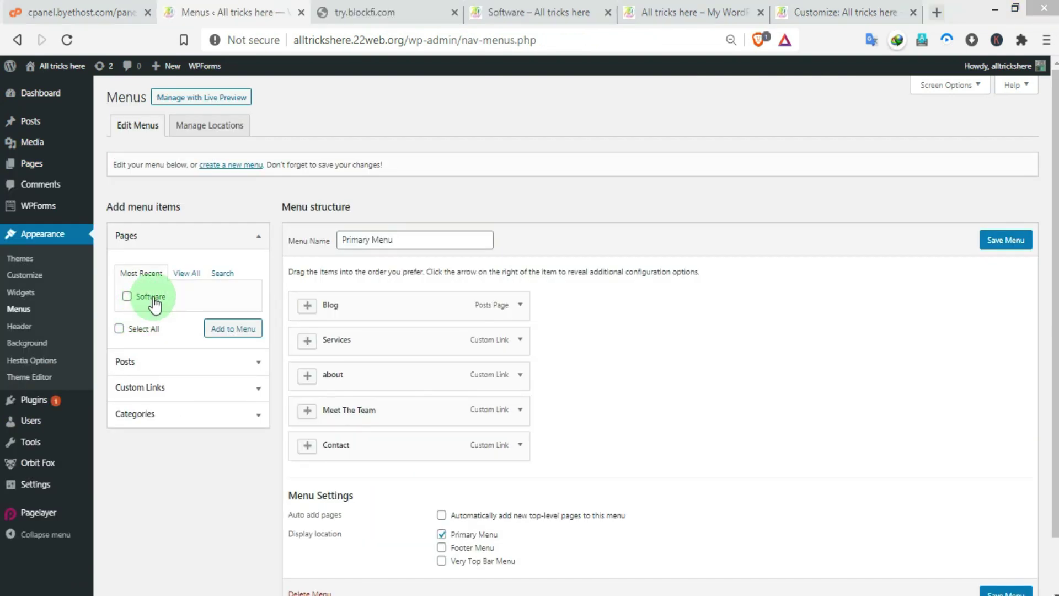
left_click(122, 296)
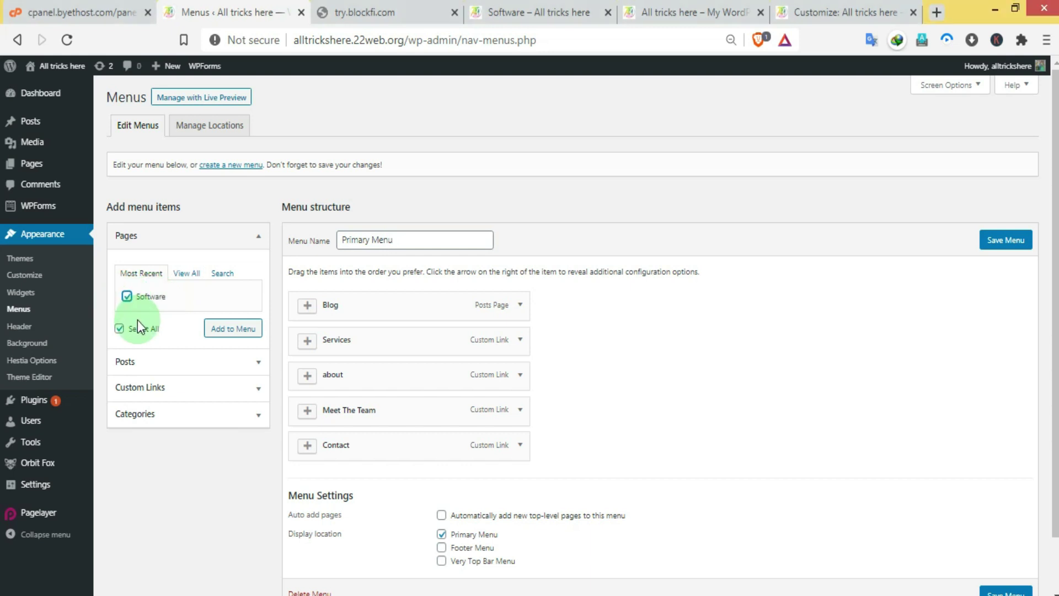
left_click(216, 337)
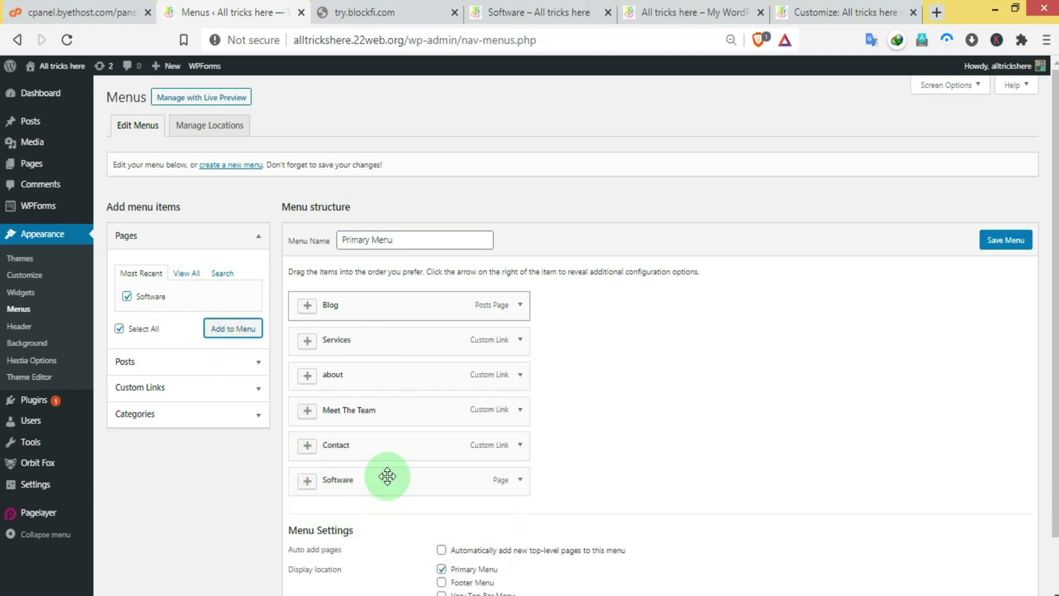
left_click(996, 239)
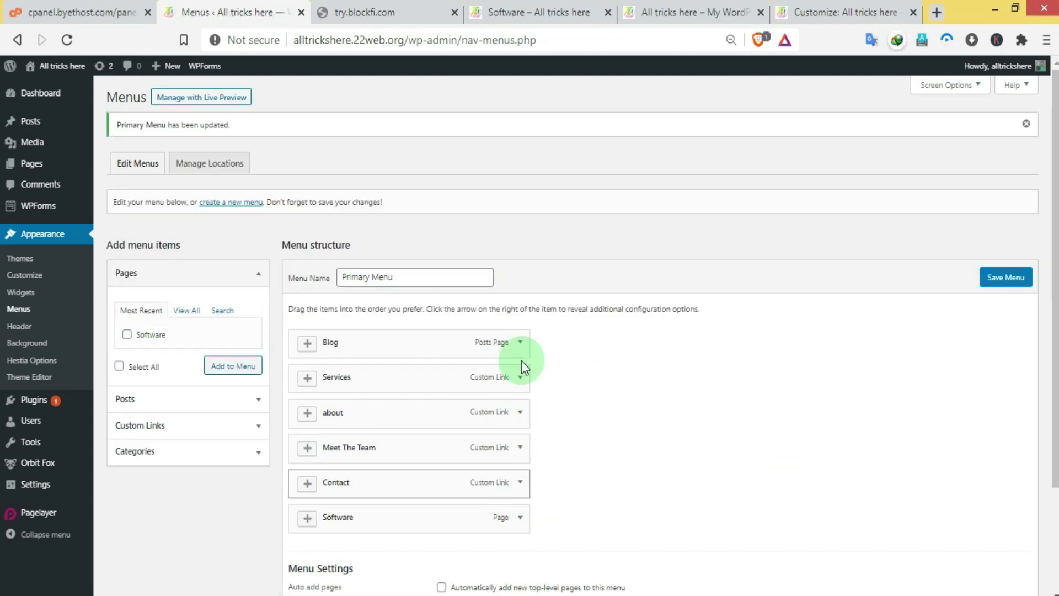
left_click(454, 12)
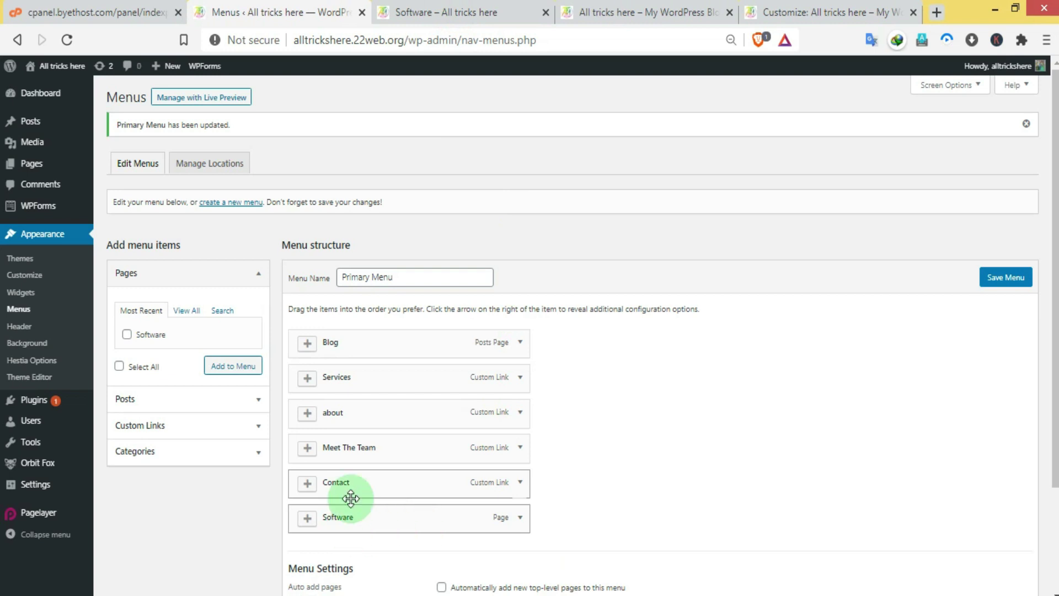
Open the site's home page and follow the new Software navigation link to look over the published page.
left_click(465, 7)
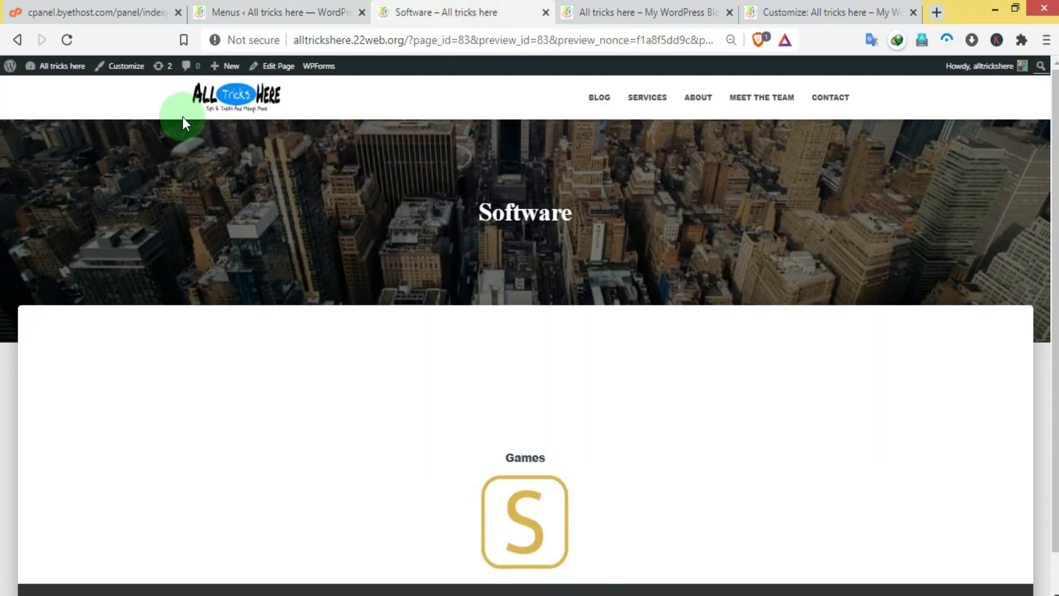
left_click(215, 109)
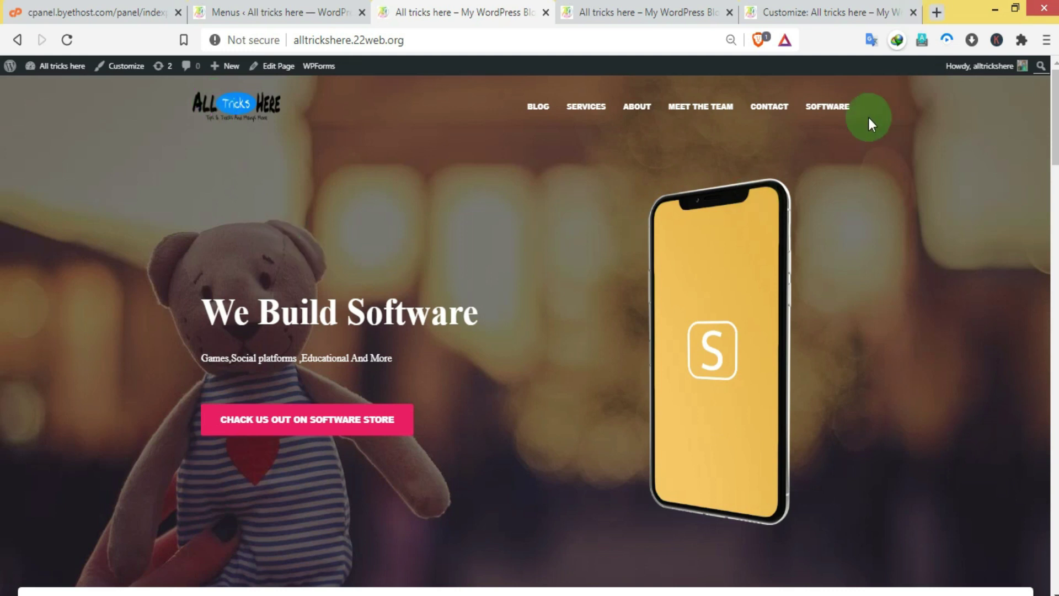
left_click(826, 107)
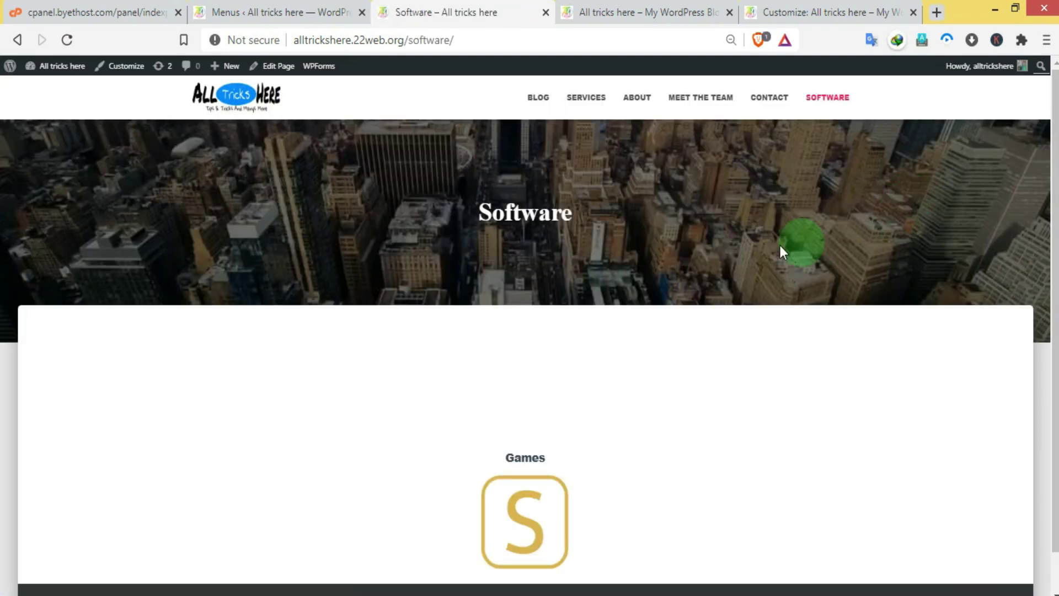
scroll(609, 465, "down", 1)
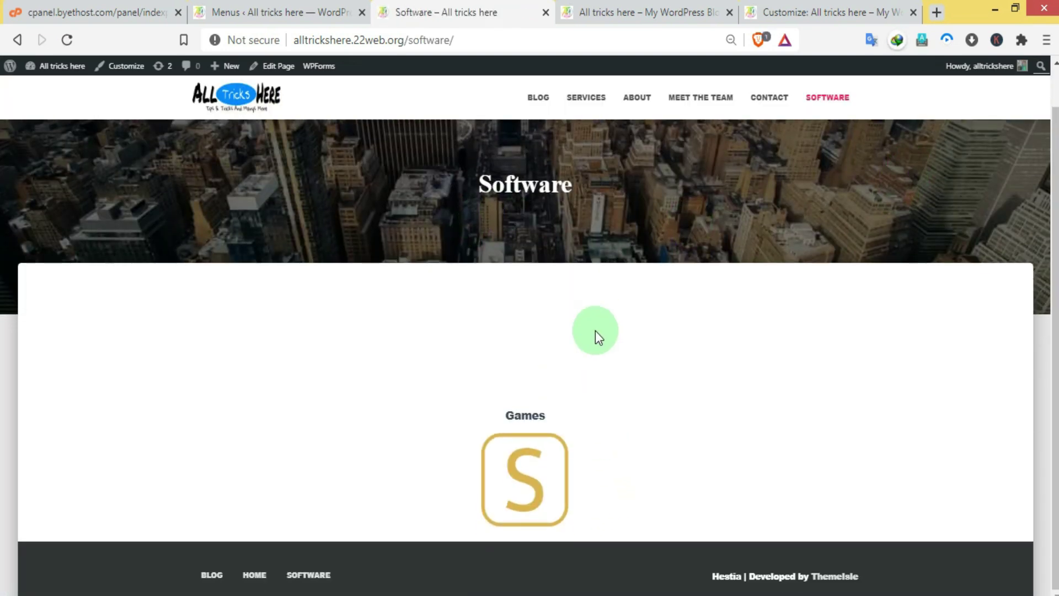
scroll(594, 334, "up", 1)
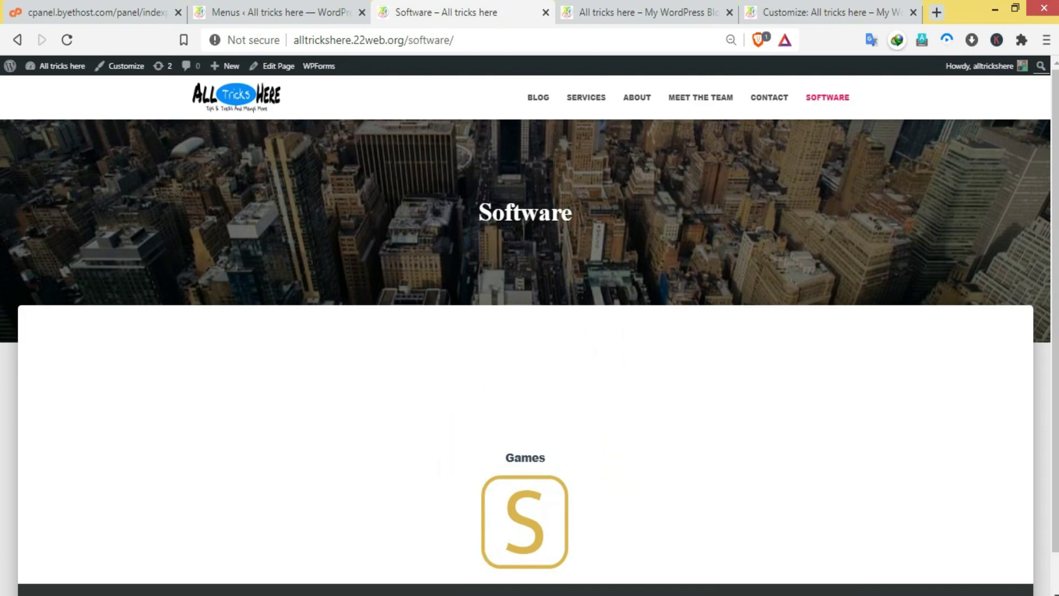